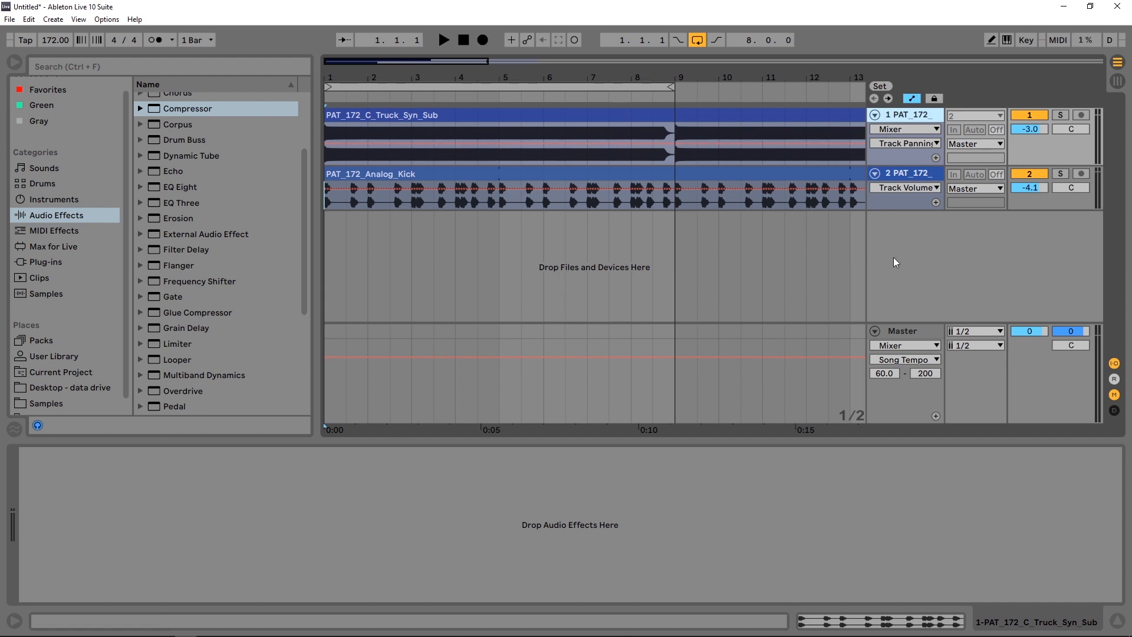
- Make both audio tracks taller and play the eight-bar loop to audition the sub and kick together
drag(895, 166, 897, 179)
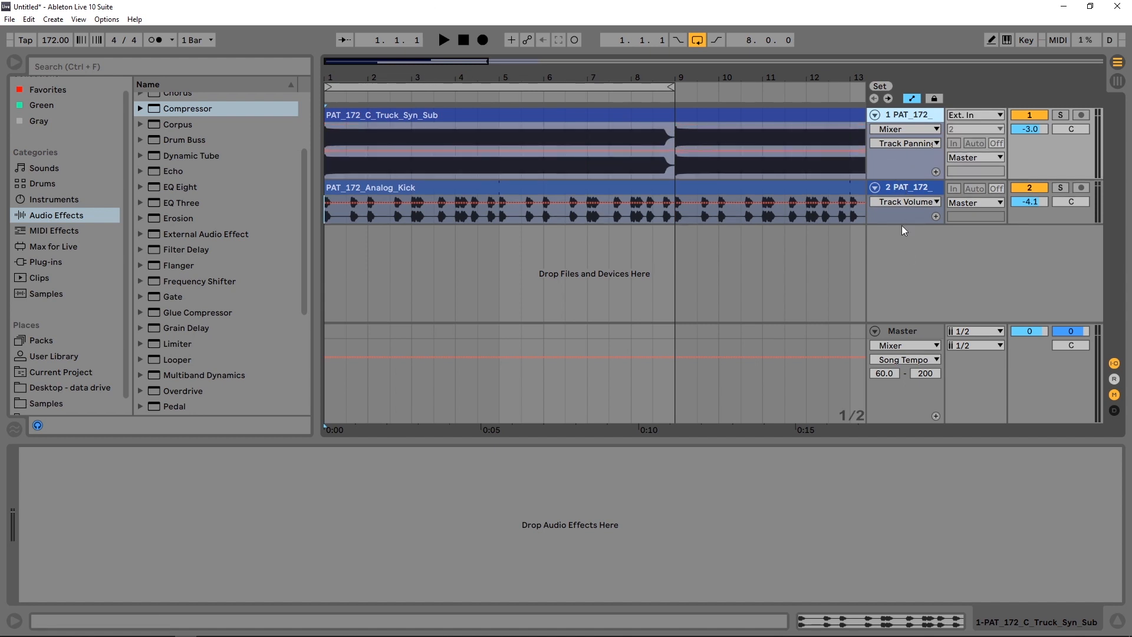
drag(902, 235, 904, 251)
click(513, 87)
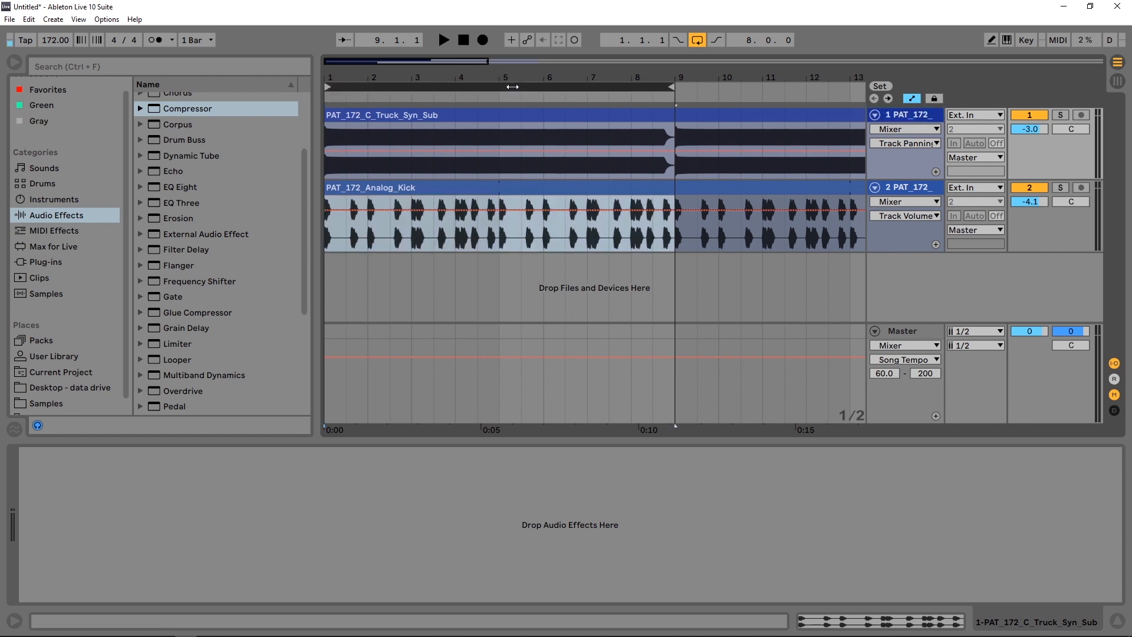
key(space)
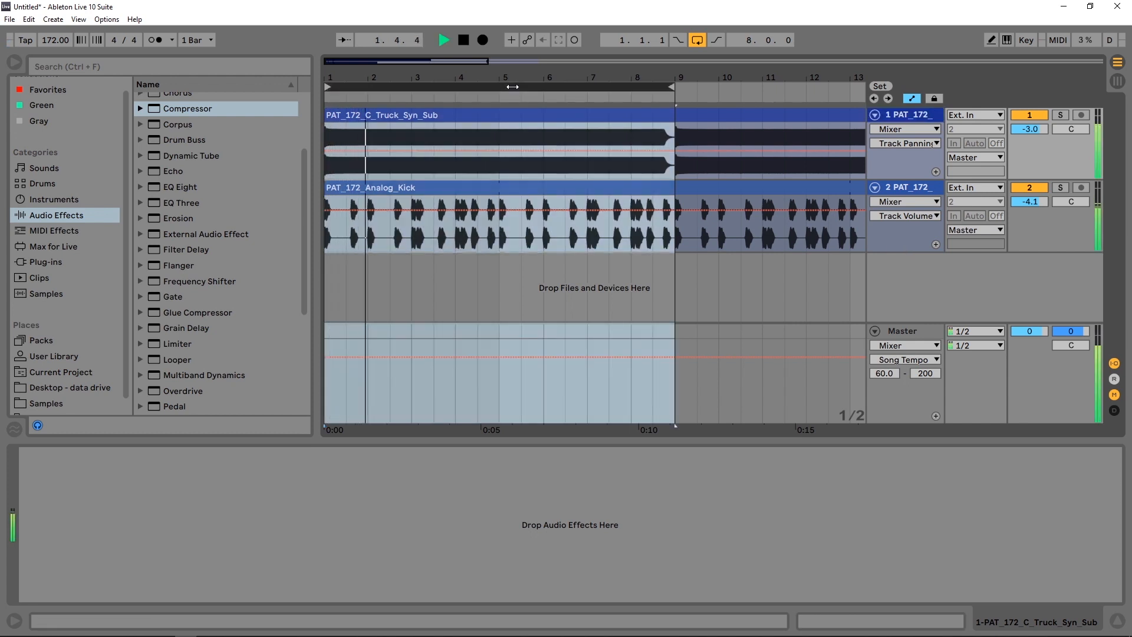
key(space)
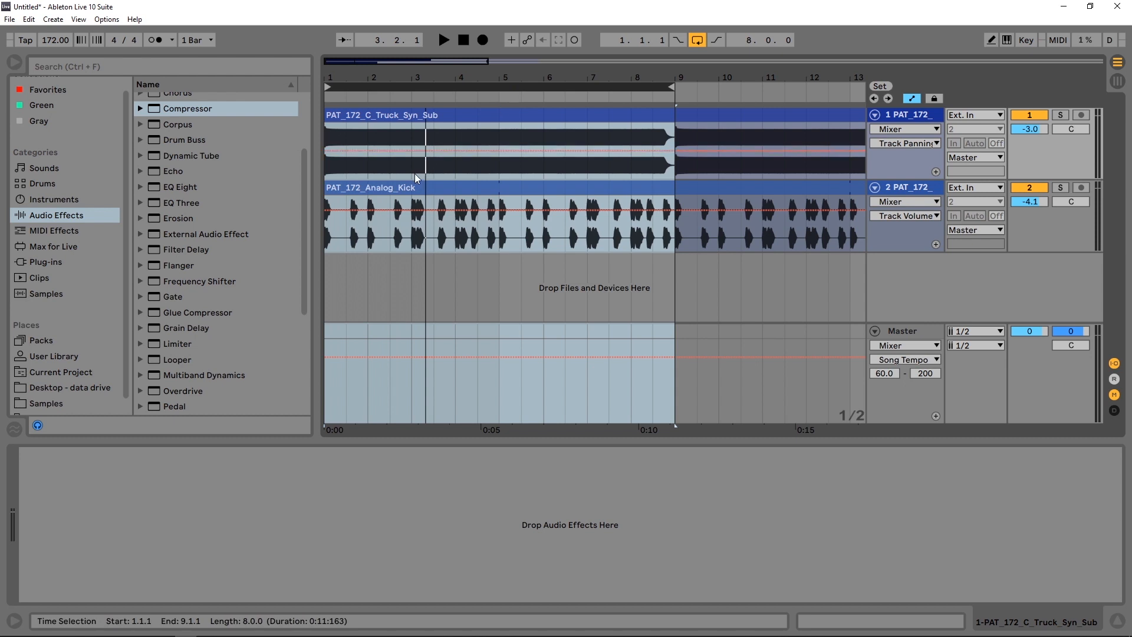
- Add a Compressor to the C_Truck_Syn_Sub track and keep its sidechain section unfolded
click(152, 110)
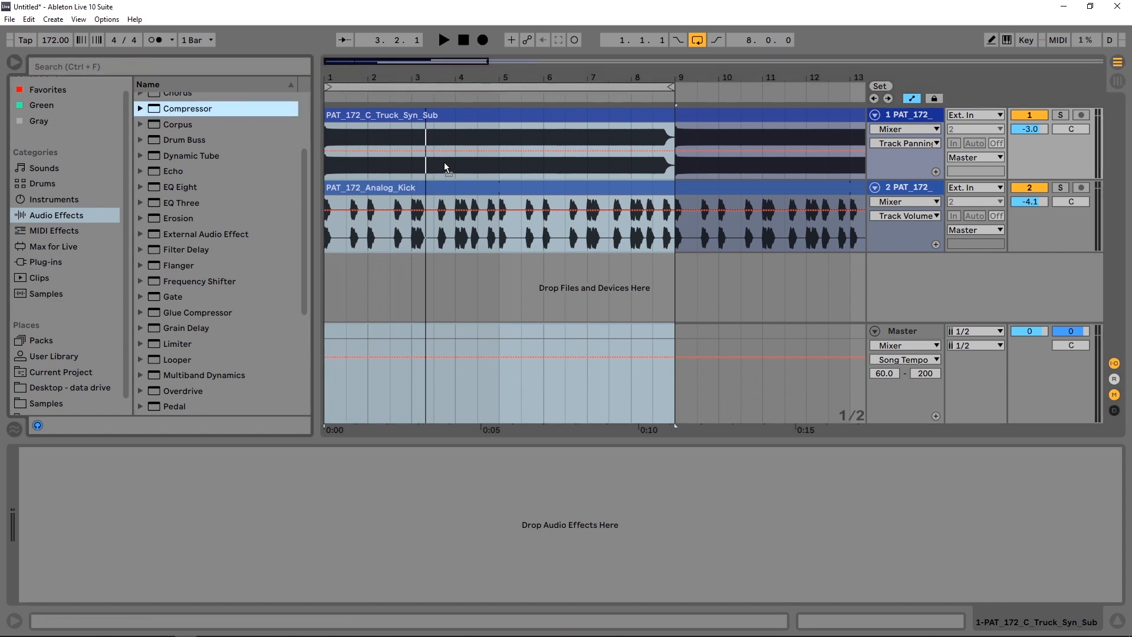
key(Return)
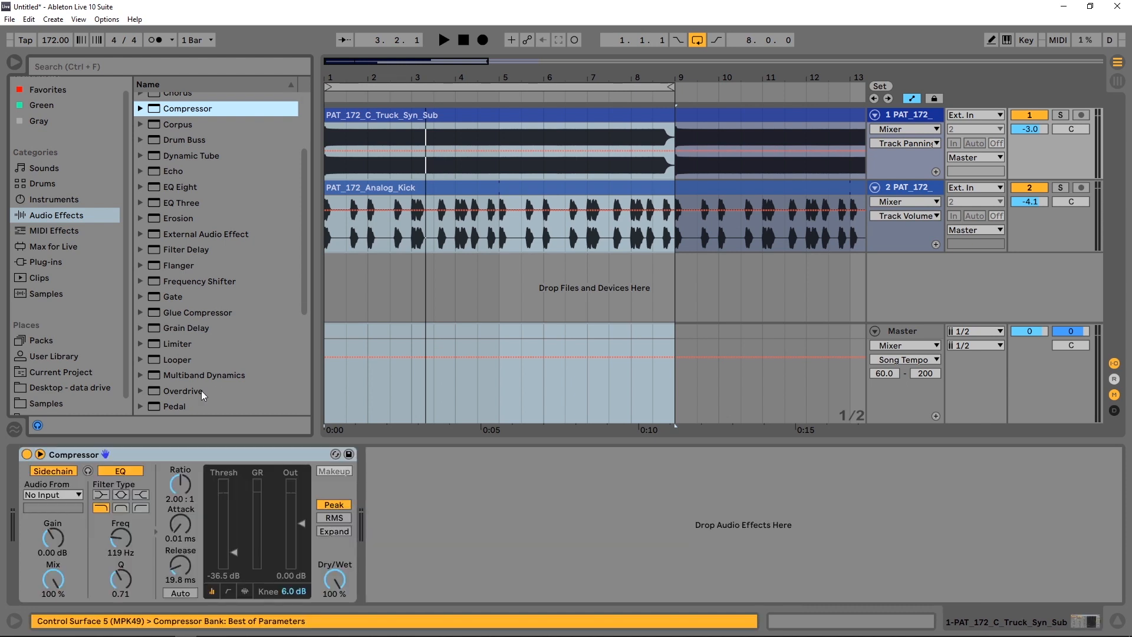
click(40, 455)
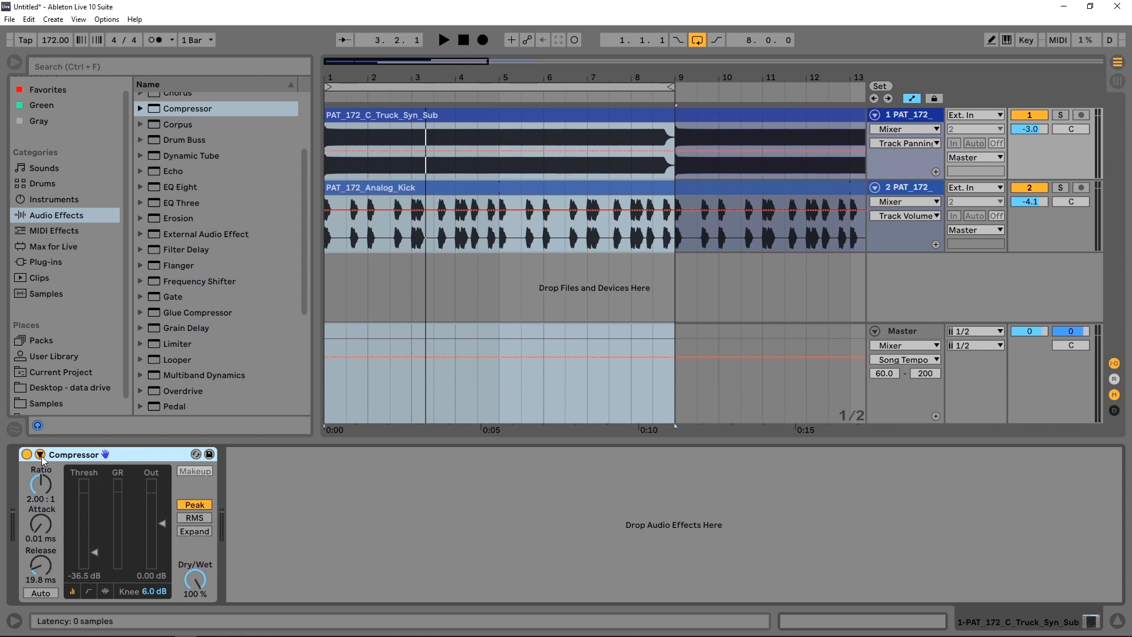
click(41, 456)
- Enable the Compressor's sidechain and choose 2-PAT 172 Analog Kick as its audio source
click(57, 470)
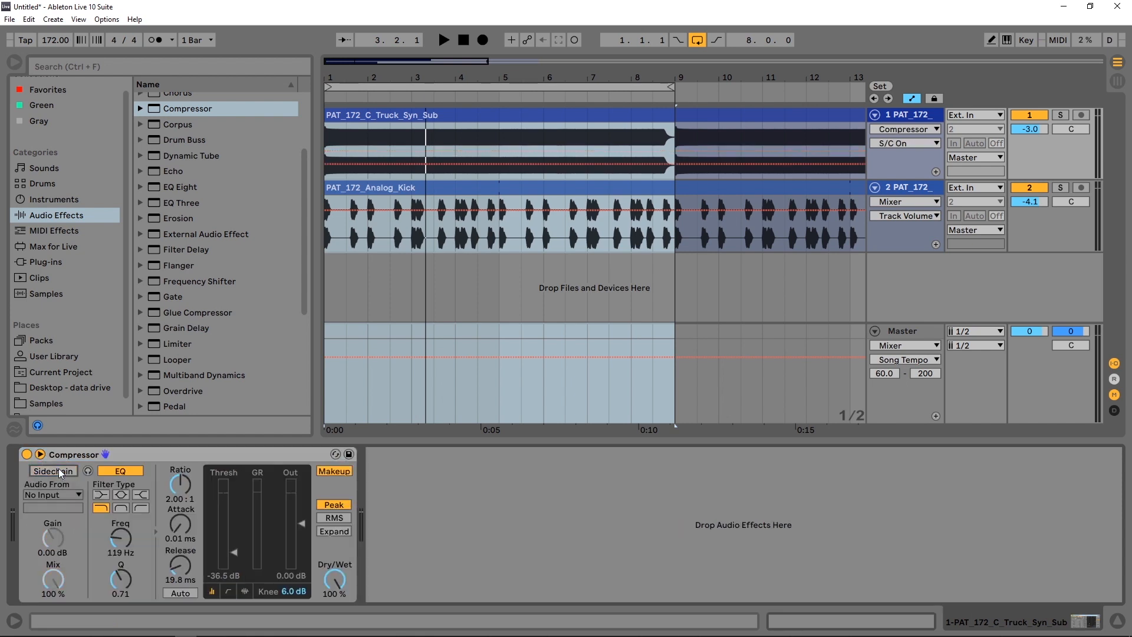
click(55, 471)
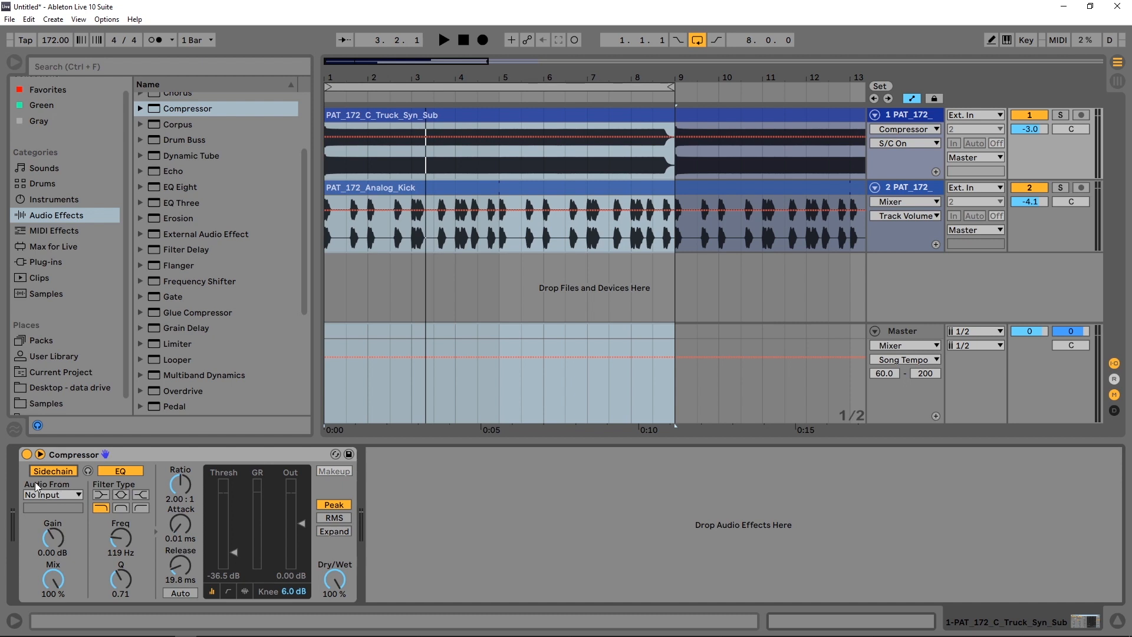
click(59, 493)
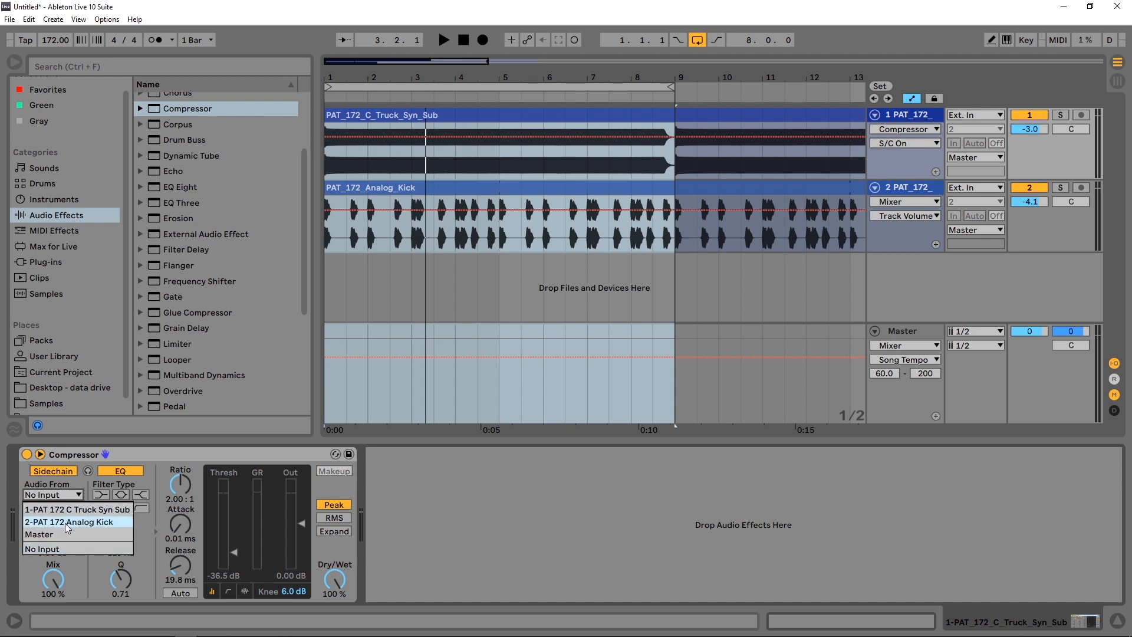
click(90, 523)
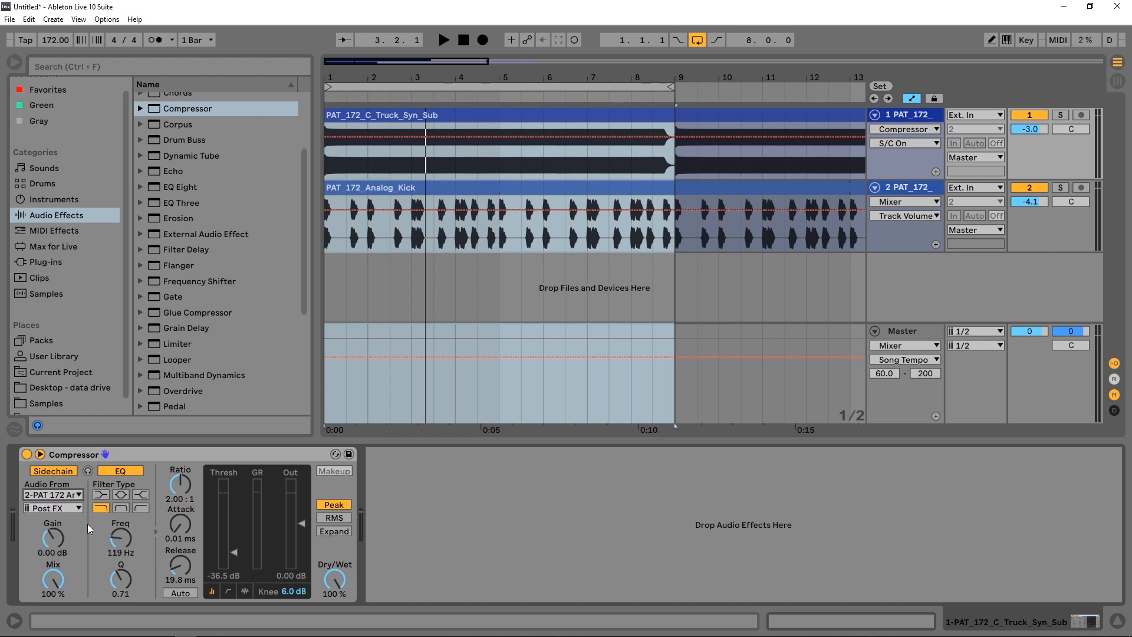
- Set the sidechain EQ frequency to 108 Hz and switch the sidechain EQ off
click(120, 470)
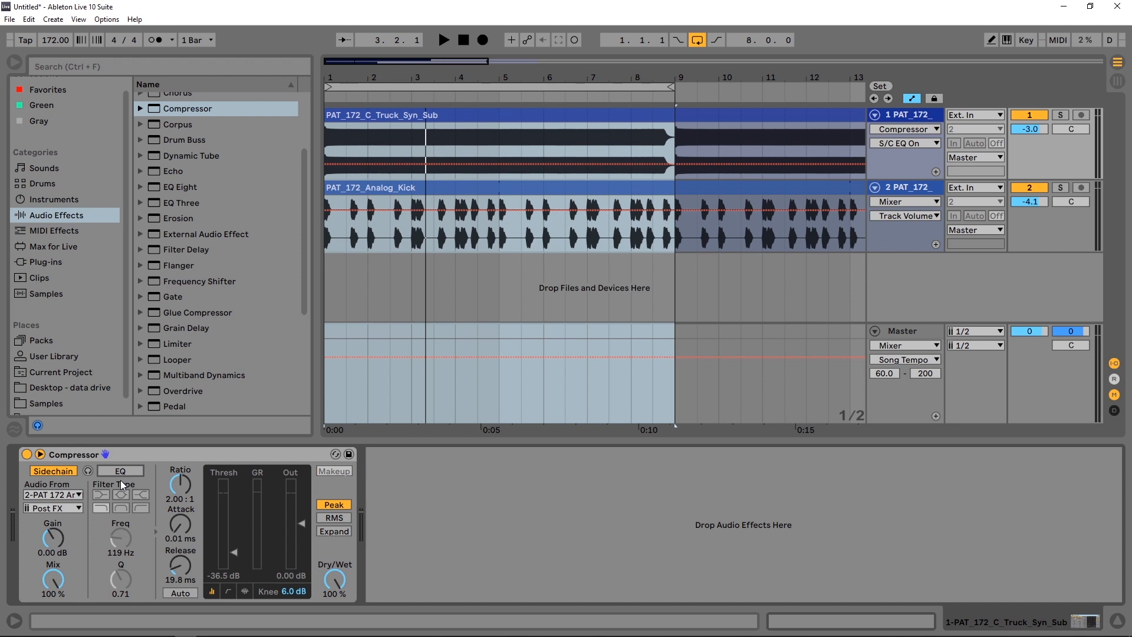
click(108, 473)
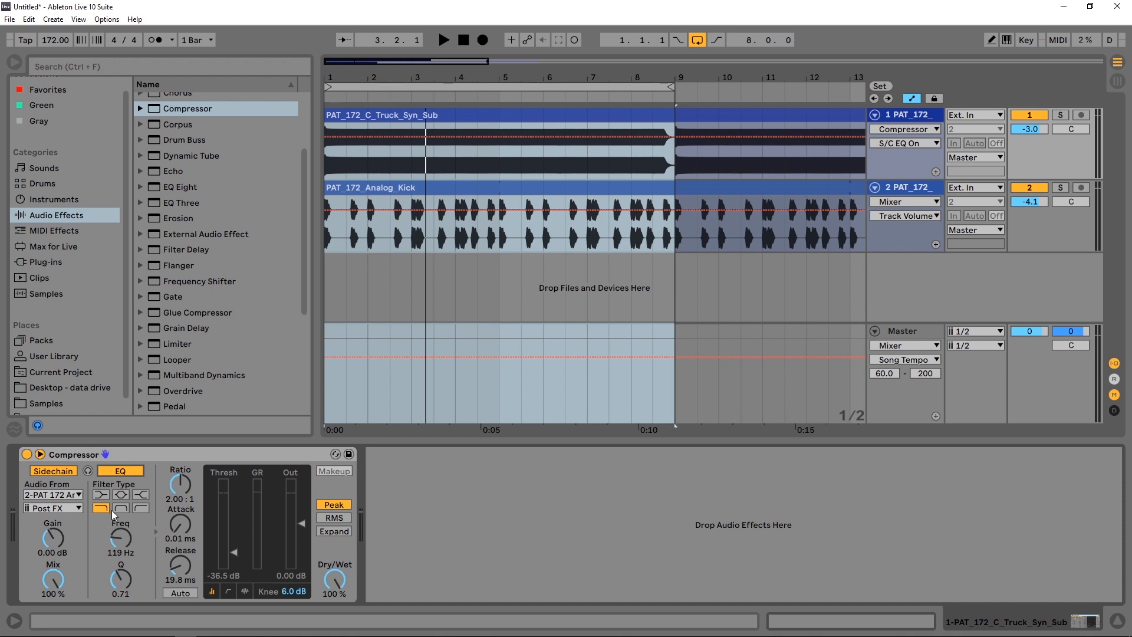
drag(128, 541, 128, 548)
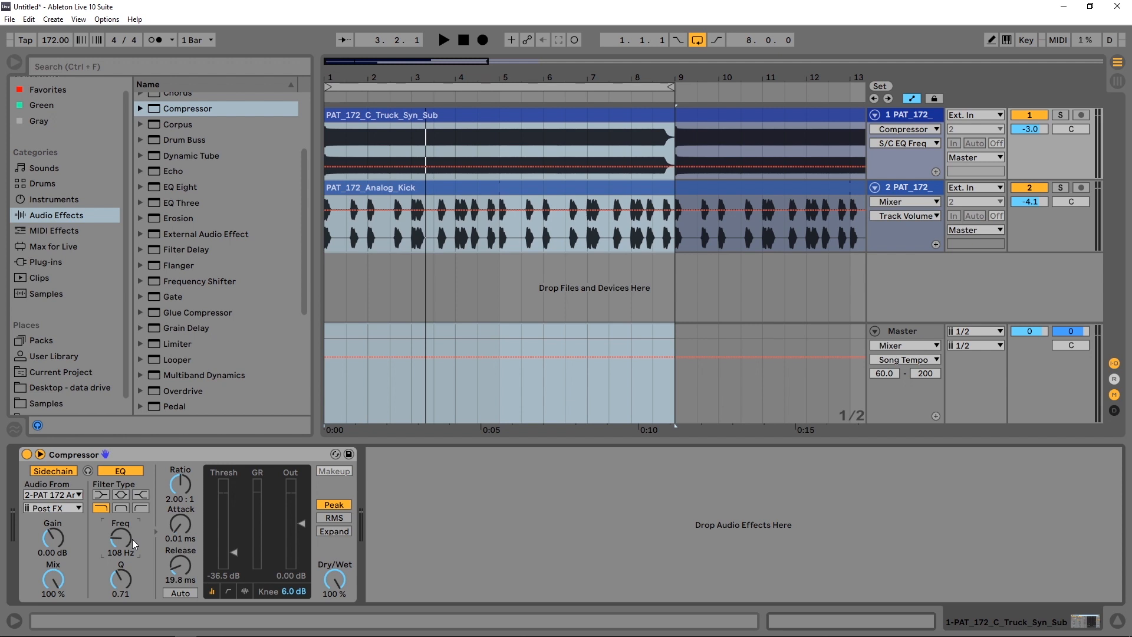
click(115, 474)
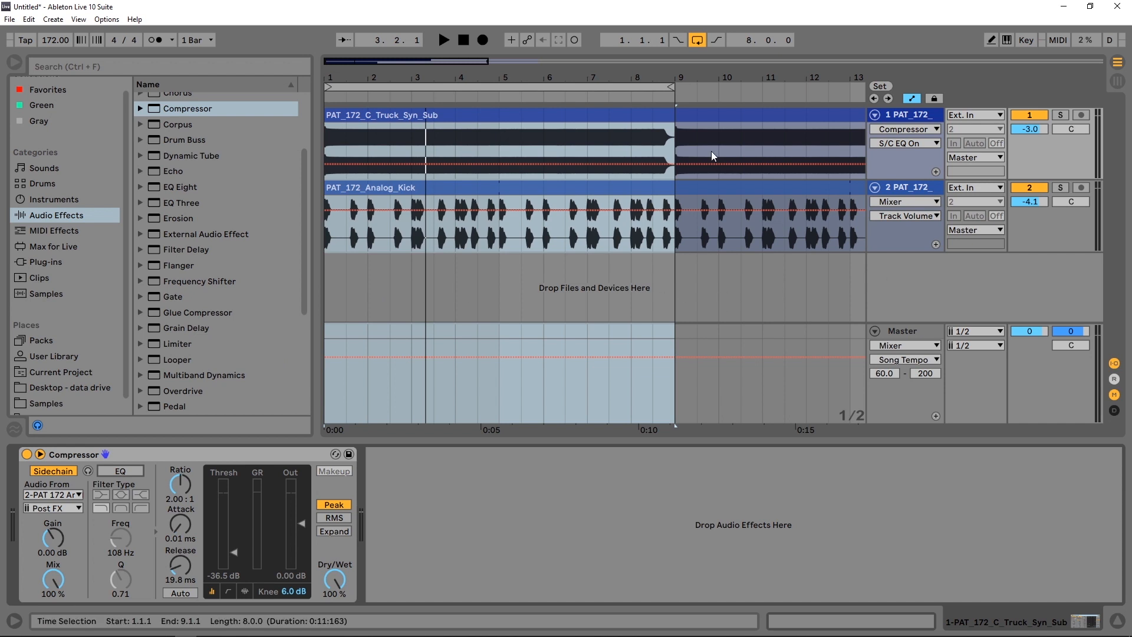
- Insert a new audio track below the kick, take its input from 1-PAT 172 C Truck Syn Sub, and deactivate the track
click(925, 184)
key(ctrl+t)
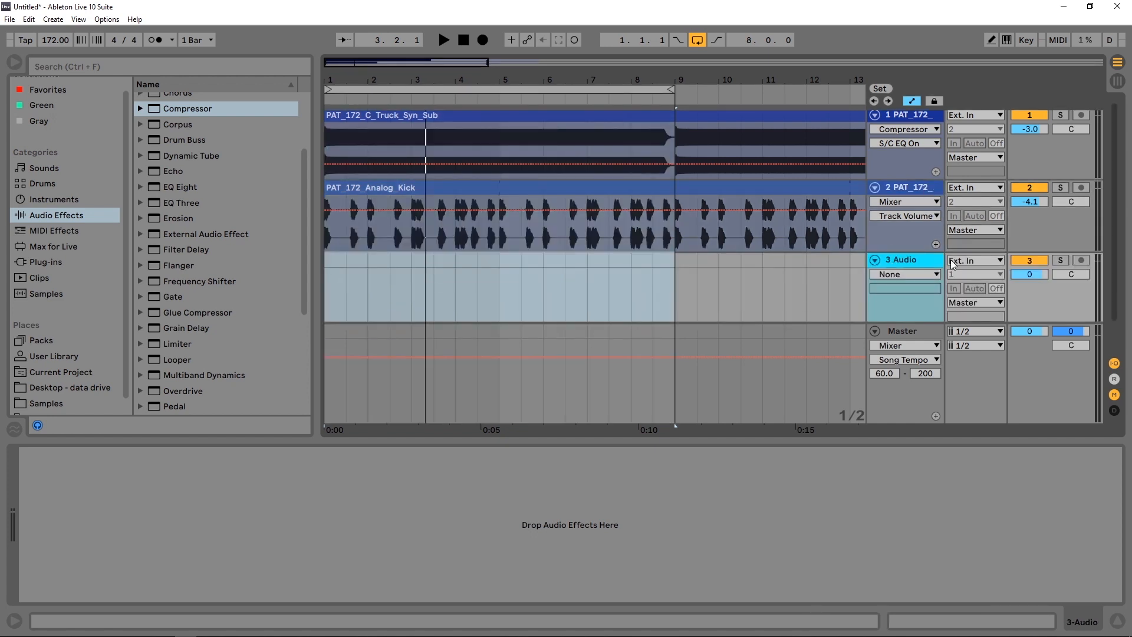
click(975, 262)
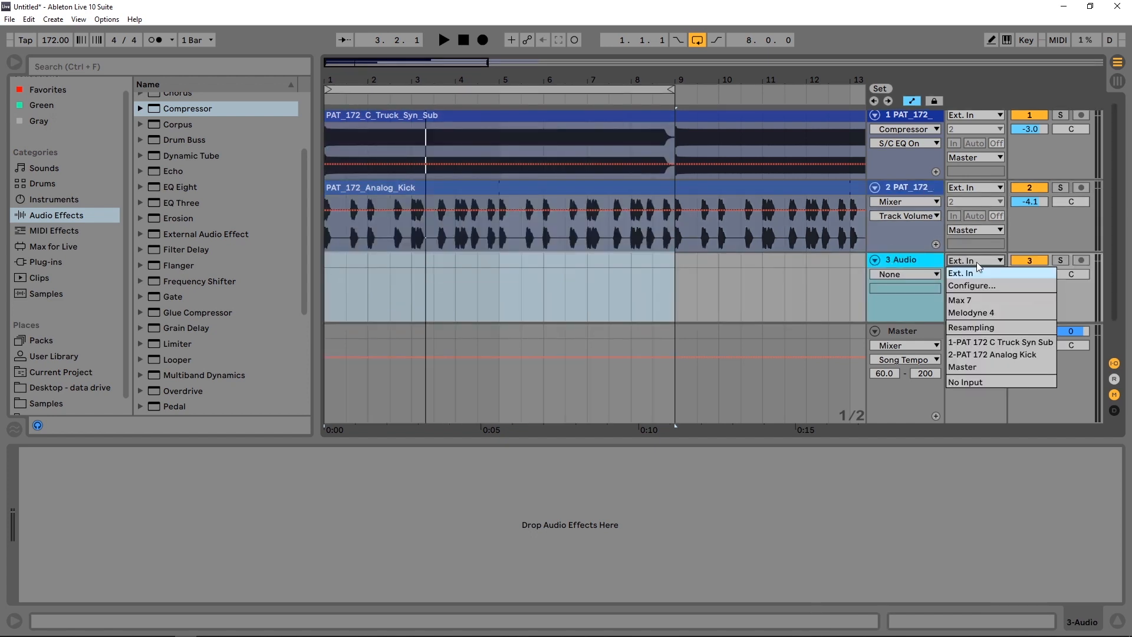
click(970, 342)
click(1029, 260)
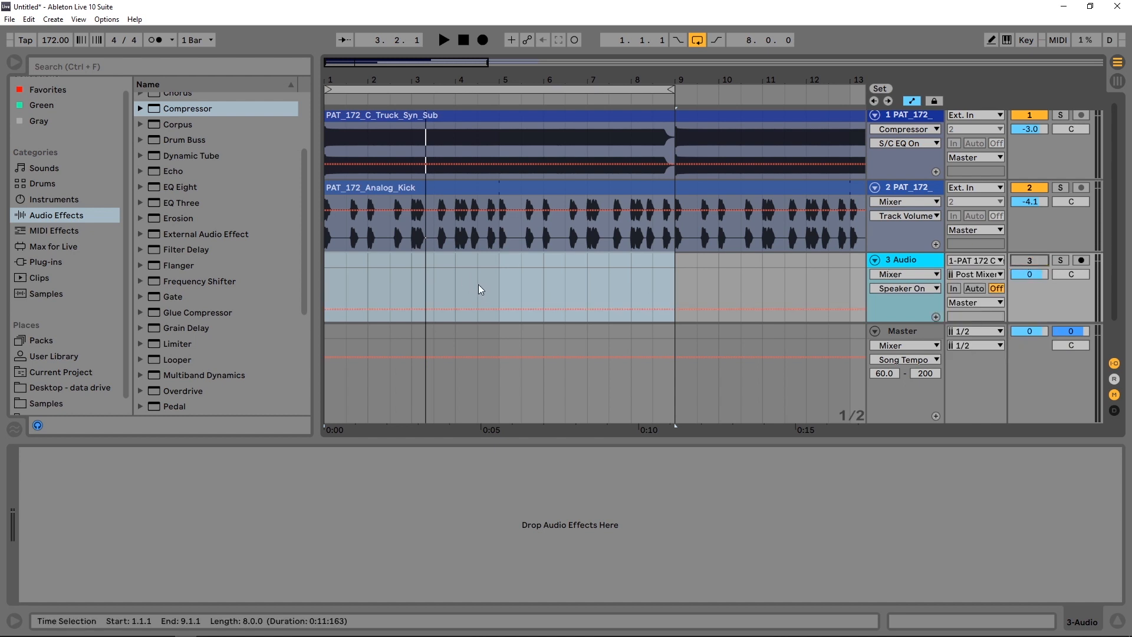
- Set the new audio track's monitoring to In and play the loop briefly to check the incoming signal
drag(902, 323, 904, 366)
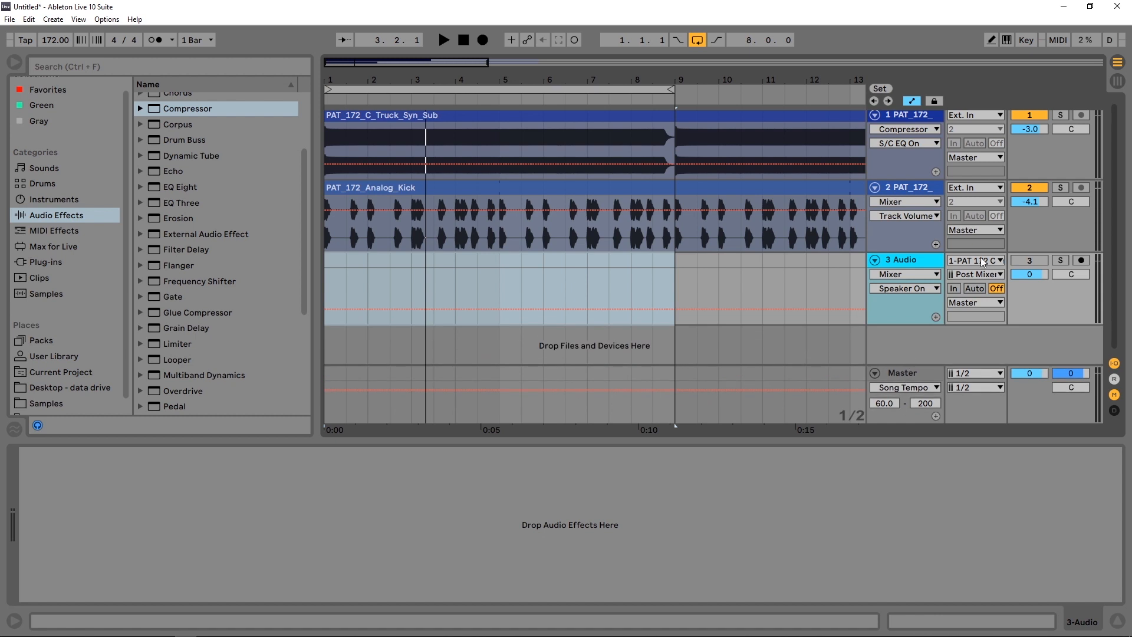
click(954, 289)
key(space)
key(space)
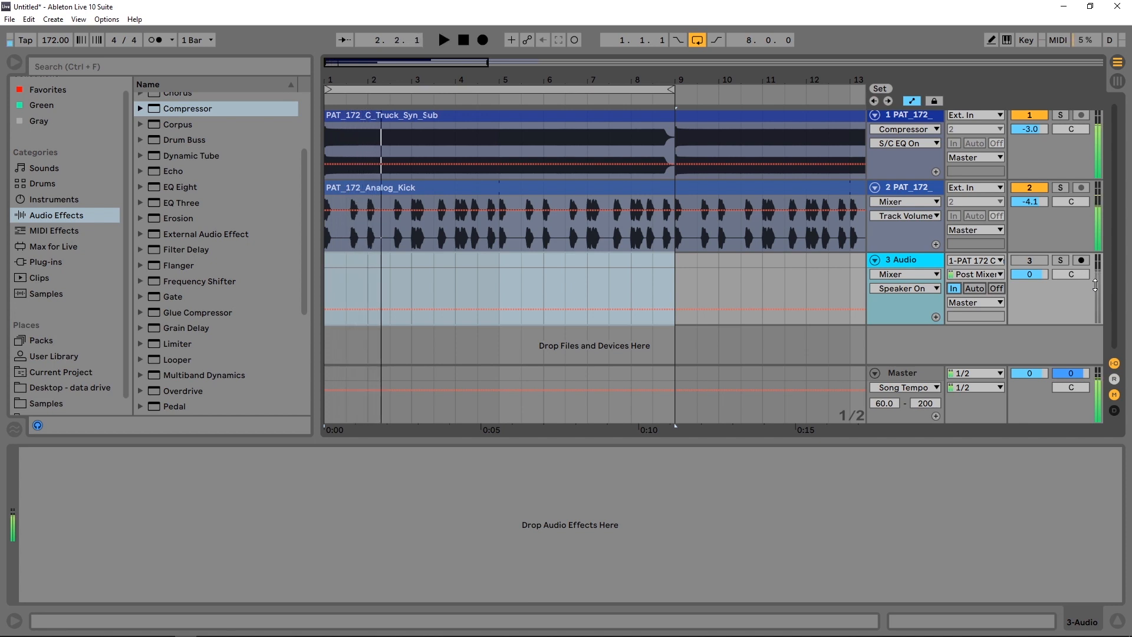
- Return playback to the song start, make the third track taller, and shrink the sub and kick tracks
key(Home)
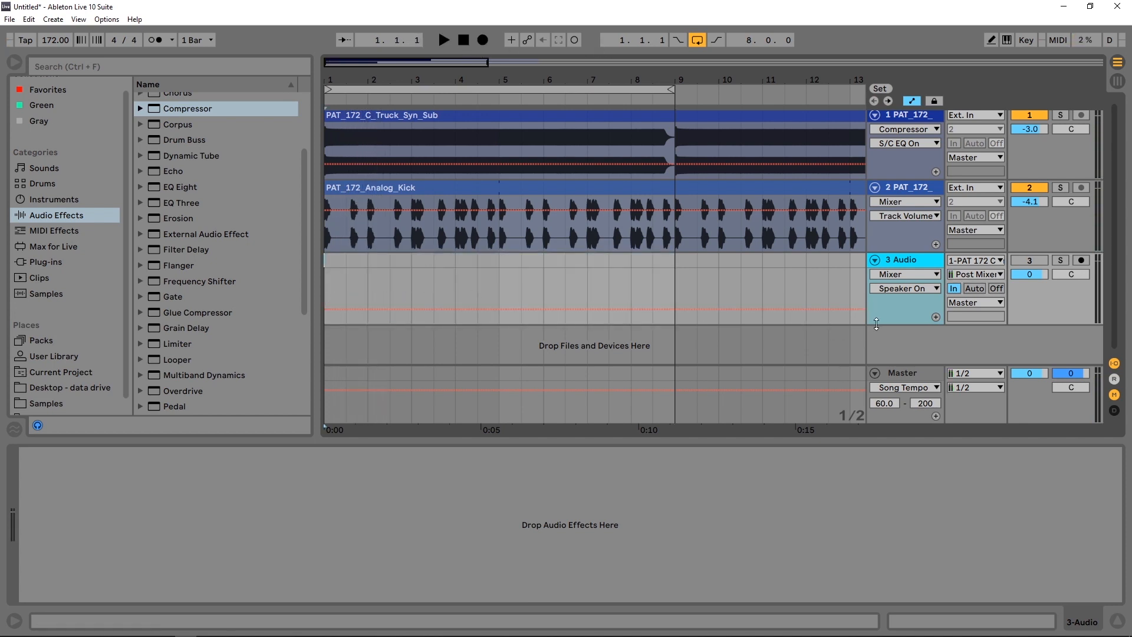
drag(876, 325, 879, 349)
scroll(766, 217, down, 1)
scroll(865, 218, up, 1)
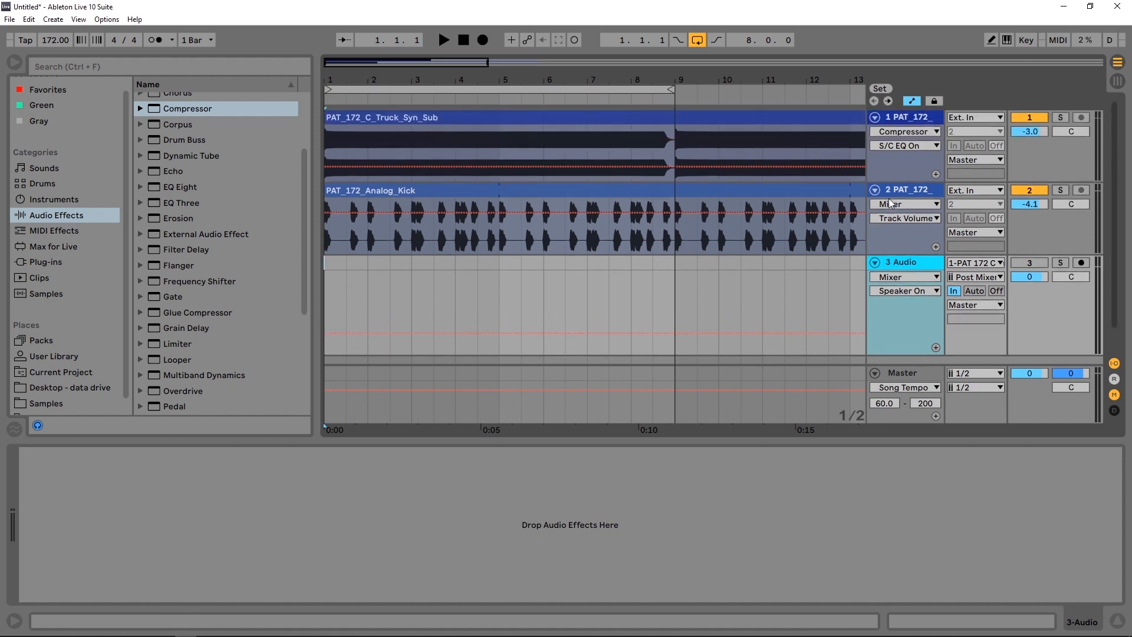
drag(887, 172, 888, 144)
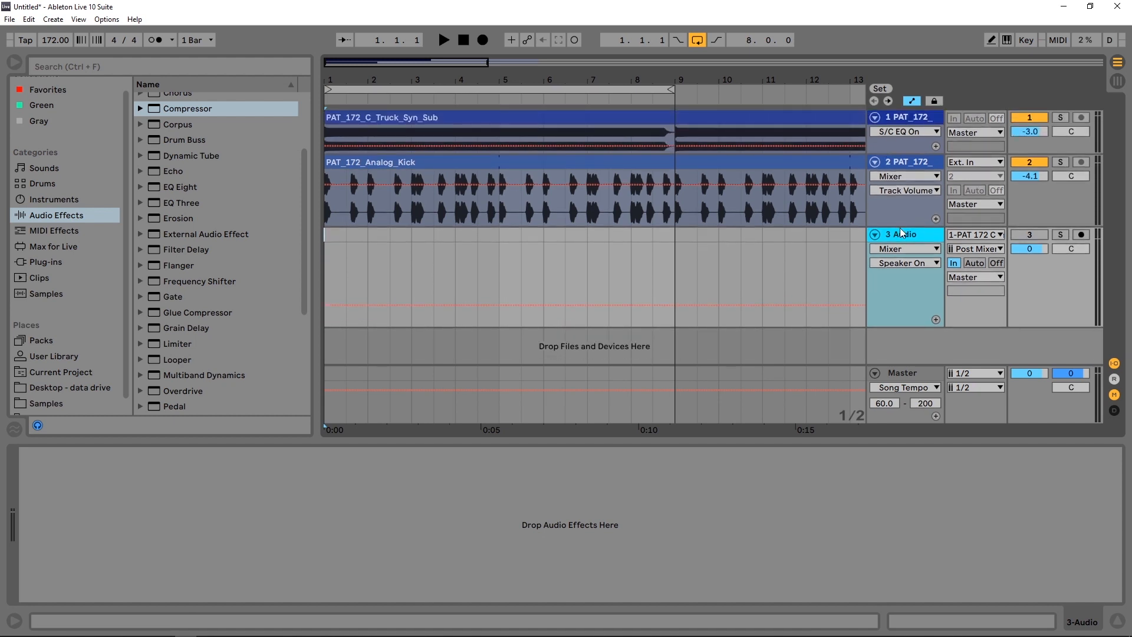
drag(902, 227, 905, 192)
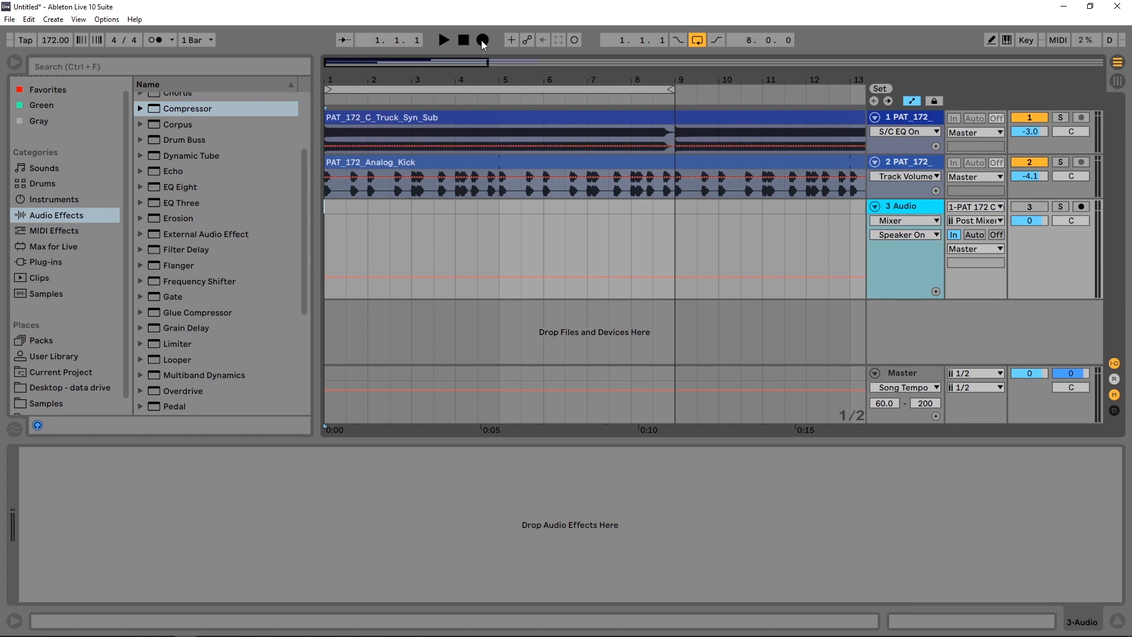
- Arm the third track, record the sidechained sub onto it, and enlarge the sub track to compare the waveforms
click(1081, 207)
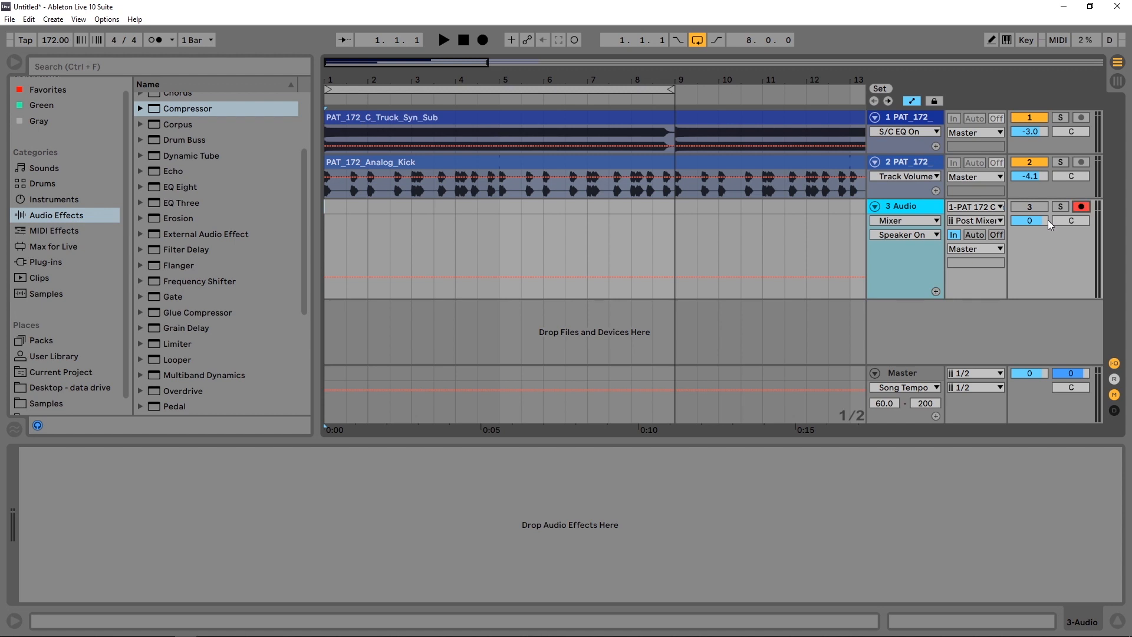
click(478, 42)
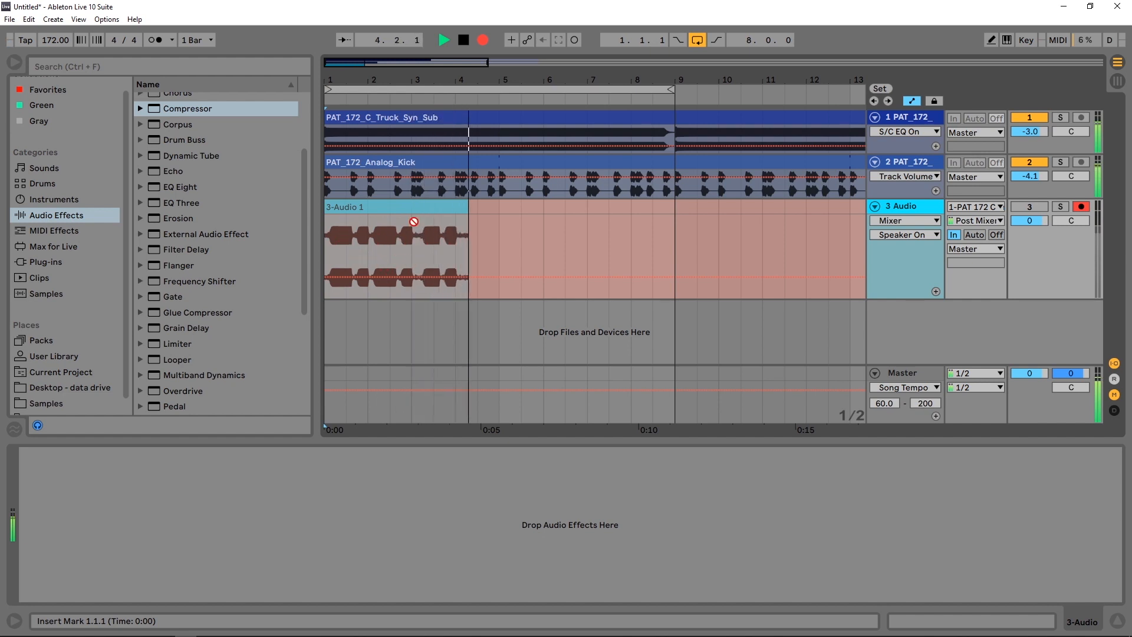
drag(377, 79, 378, 136)
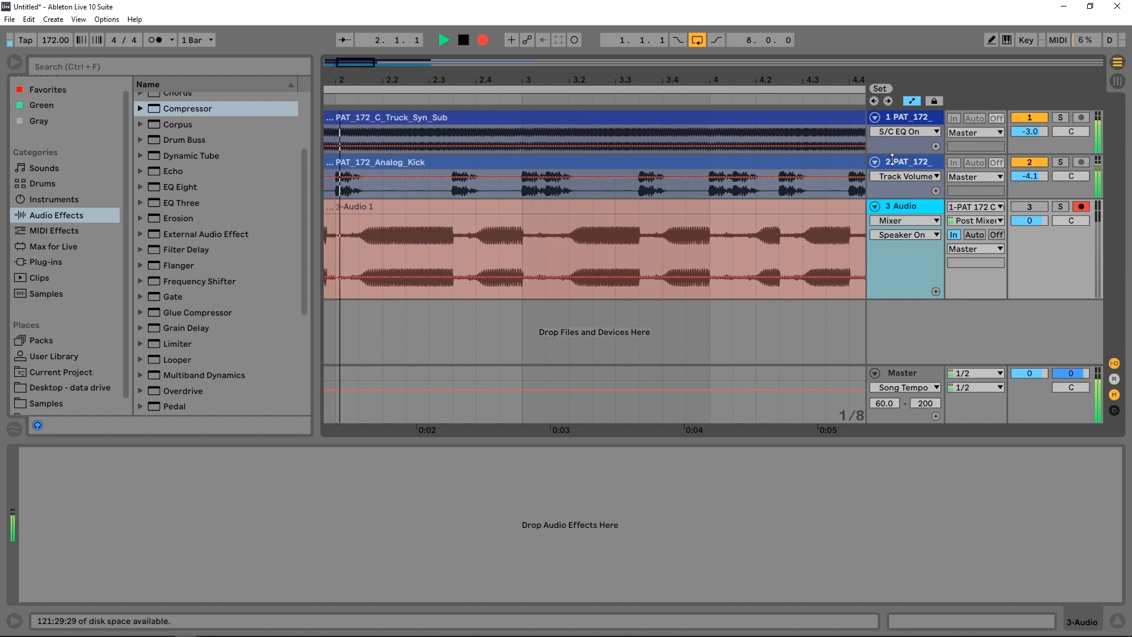
drag(868, 146, 869, 175)
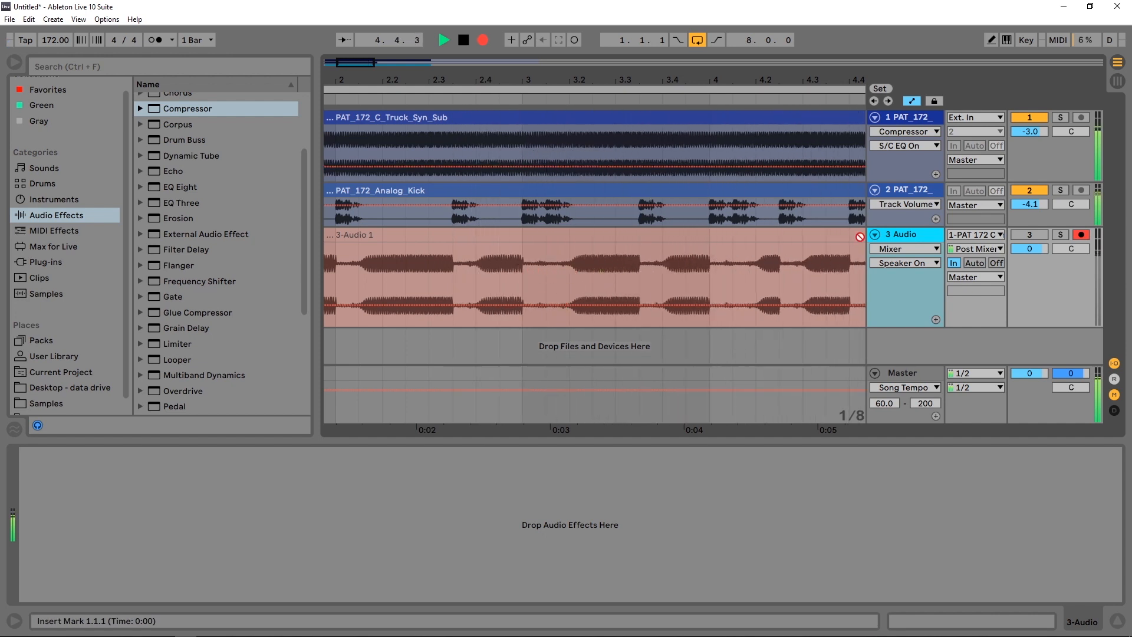
- Raise the sub Compressor's ratio to inf : 1 while recording and examine the ducked waveform up close around bar 3
click(904, 117)
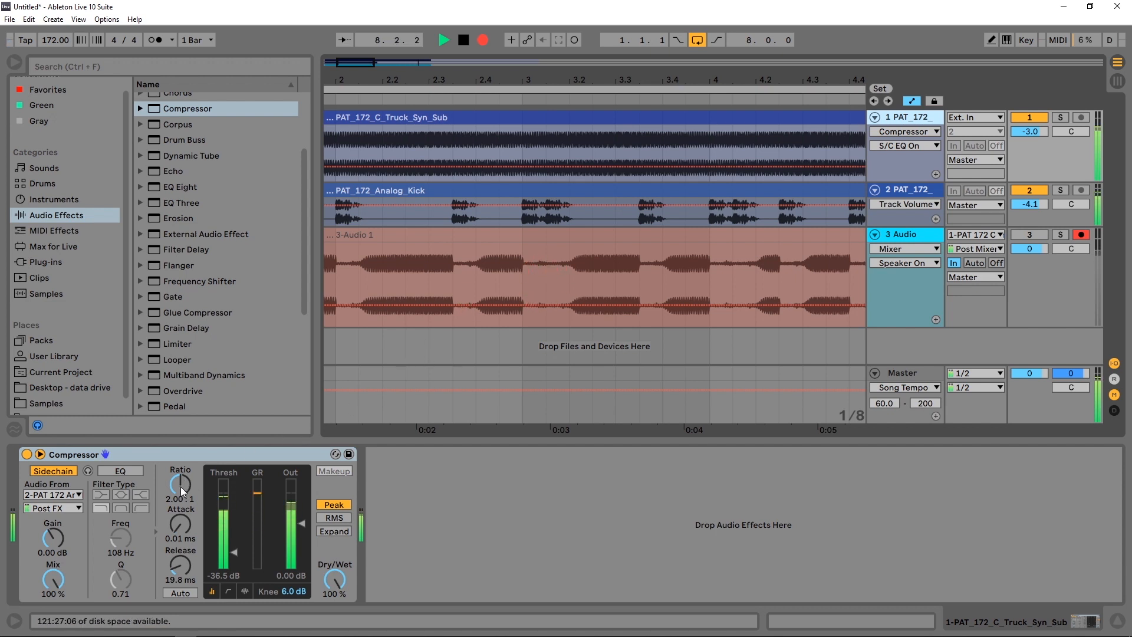
drag(183, 491, 184, 436)
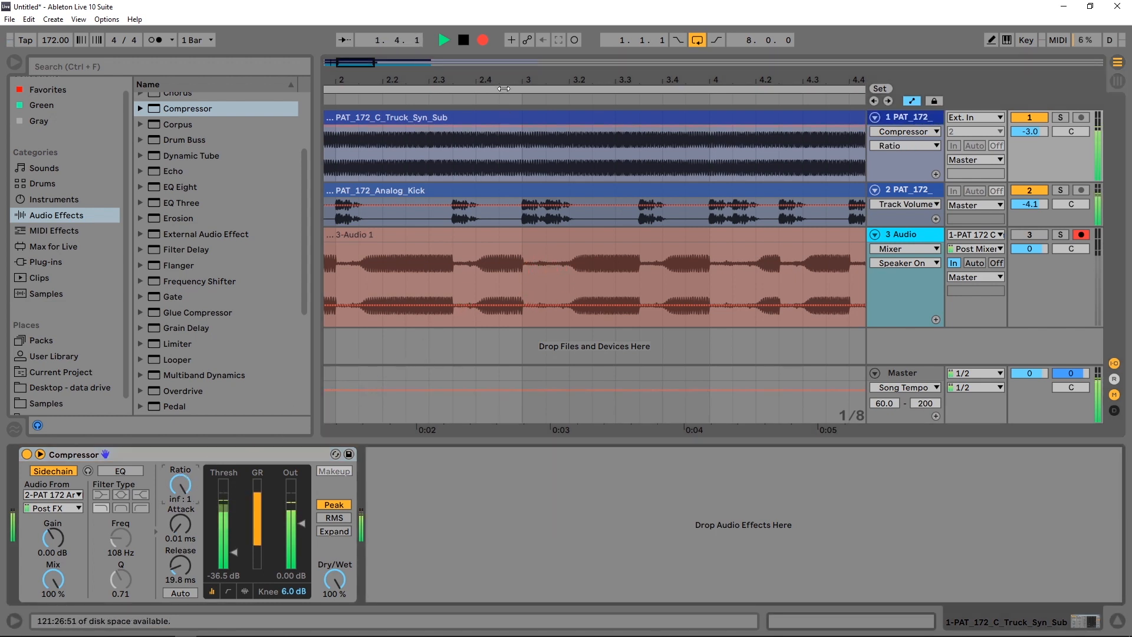
drag(504, 82, 539, 82)
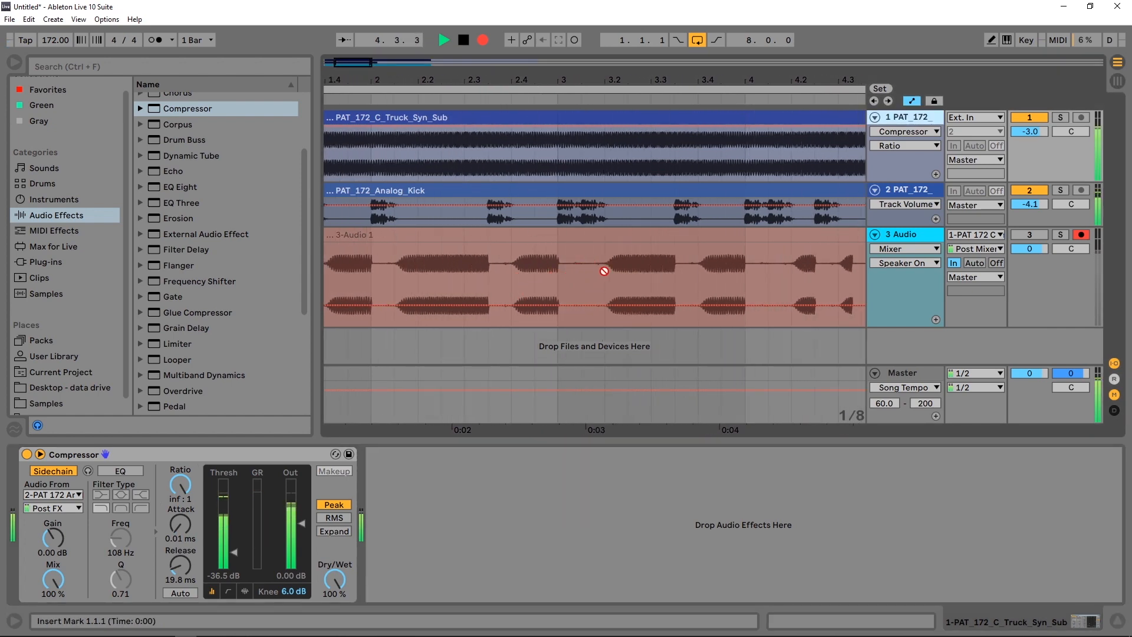
drag(573, 82, 575, 156)
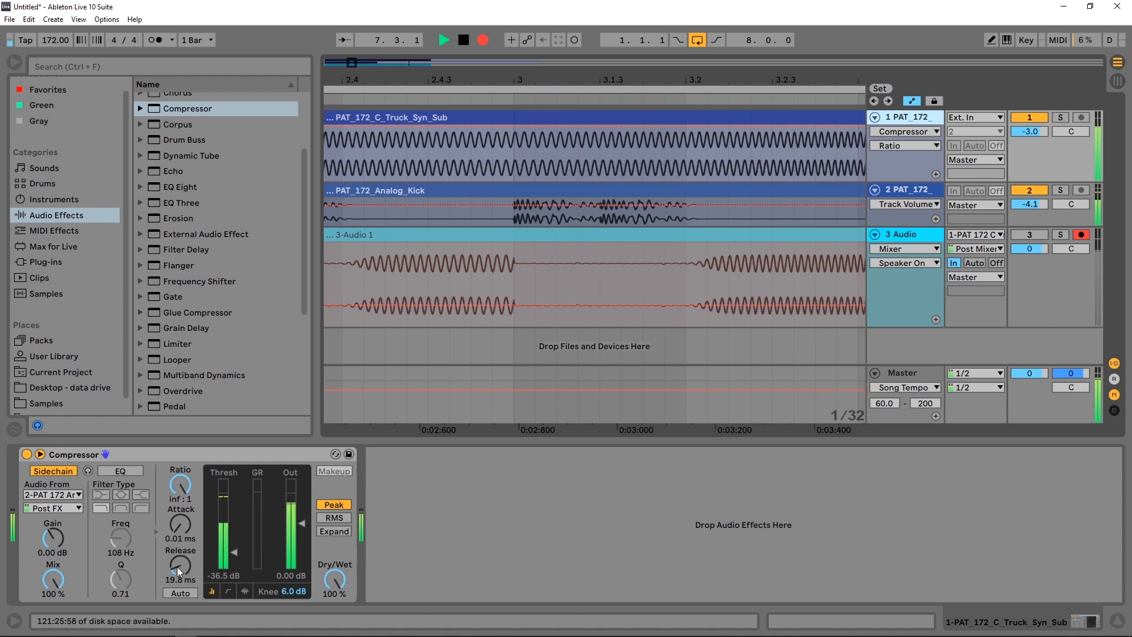
- Set the Compressor's release to 106 ms, stop recording, and inspect the slower recovery in the recorded waveform
drag(179, 567, 178, 546)
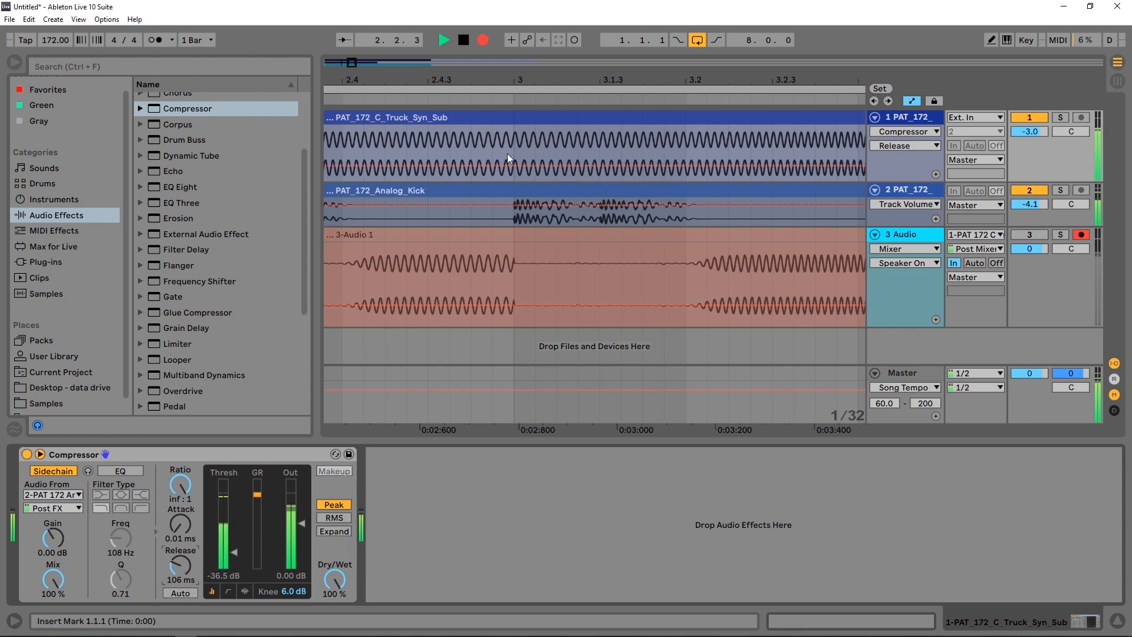
key(space)
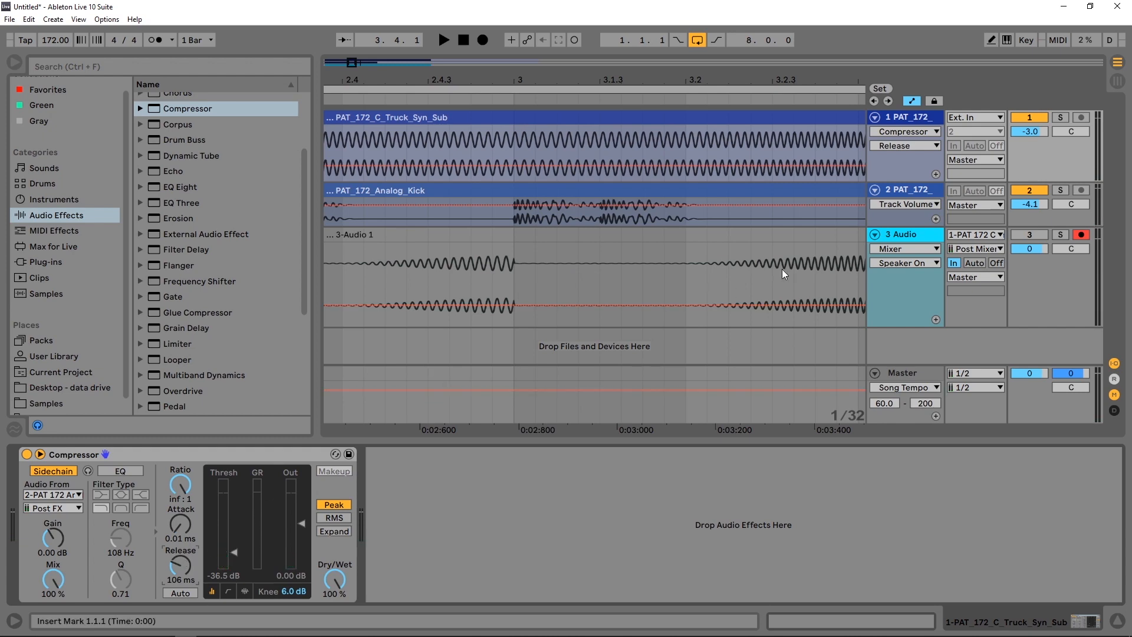
drag(601, 76, 601, 73)
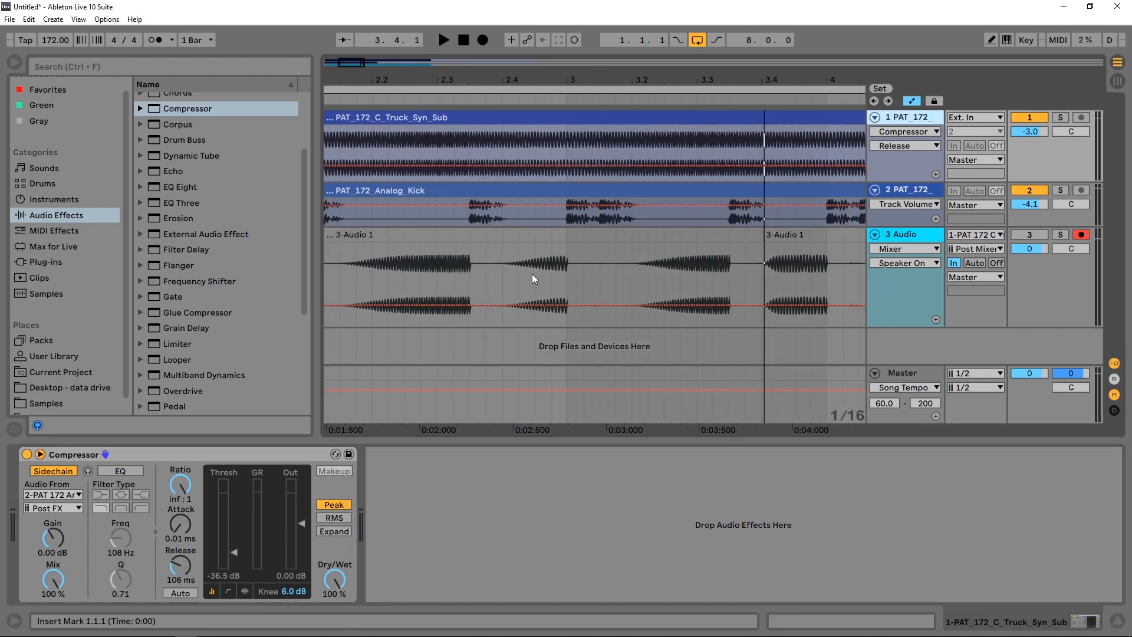
- Examine the recorded waveform up close at the kick onset at 2.3.3, comparing it with the kick's waveform
drag(463, 79, 510, 342)
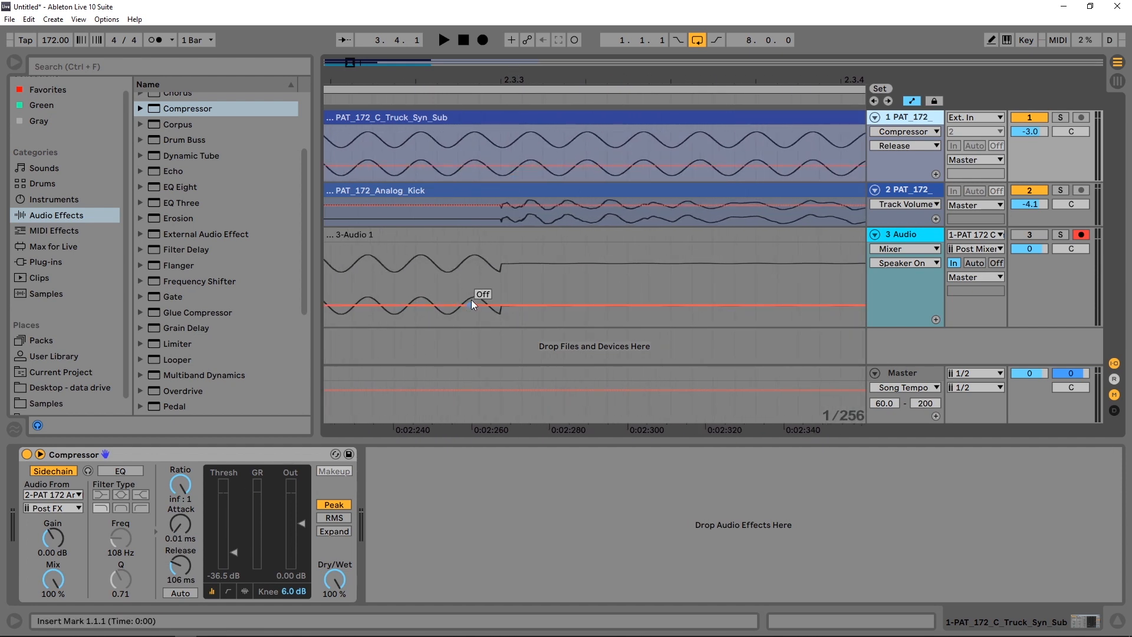
mouse_move(498, 77)
mouse_down()
mouse_move(501, 236)
mouse_move(515, 263)
mouse_move(493, 219)
mouse_up()
click(489, 260)
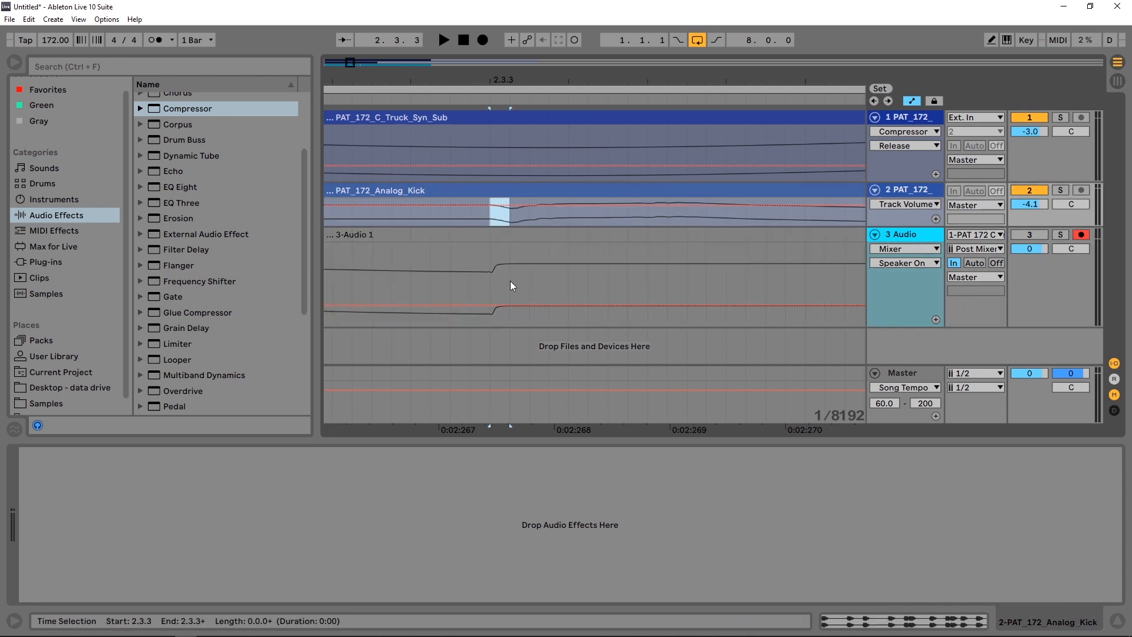
drag(511, 285, 493, 281)
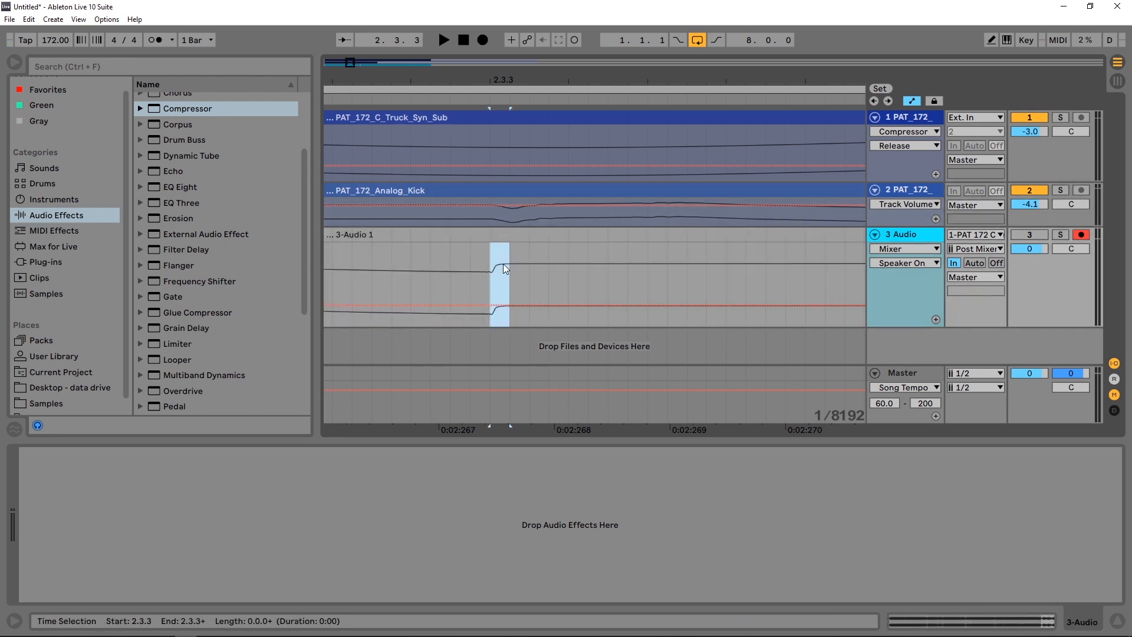
drag(582, 83, 570, 76)
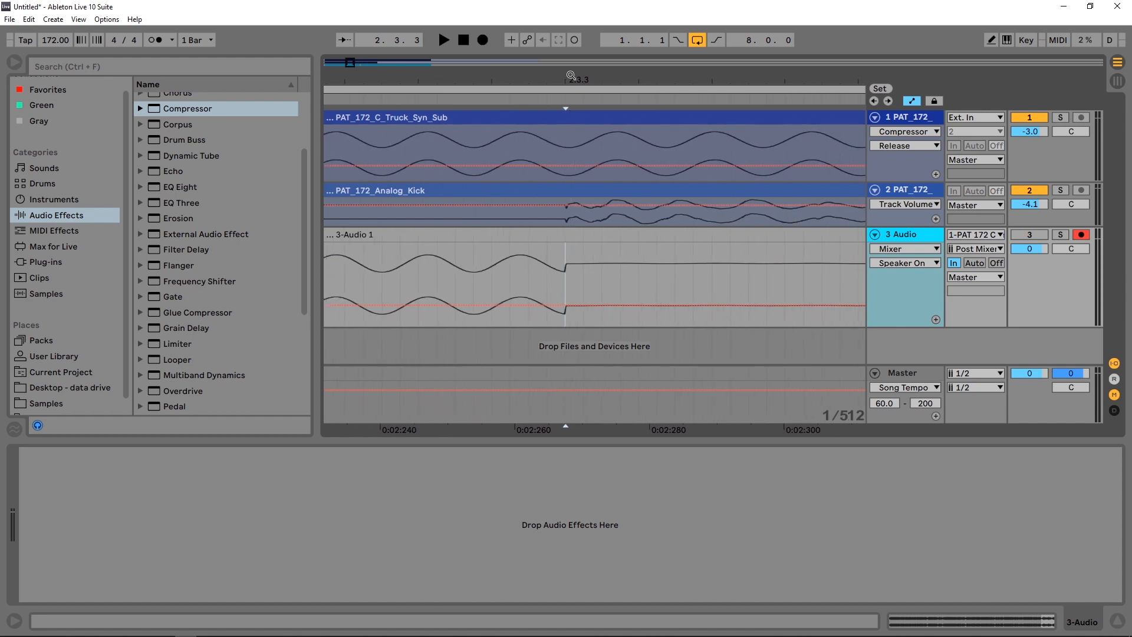
drag(565, 225, 821, 217)
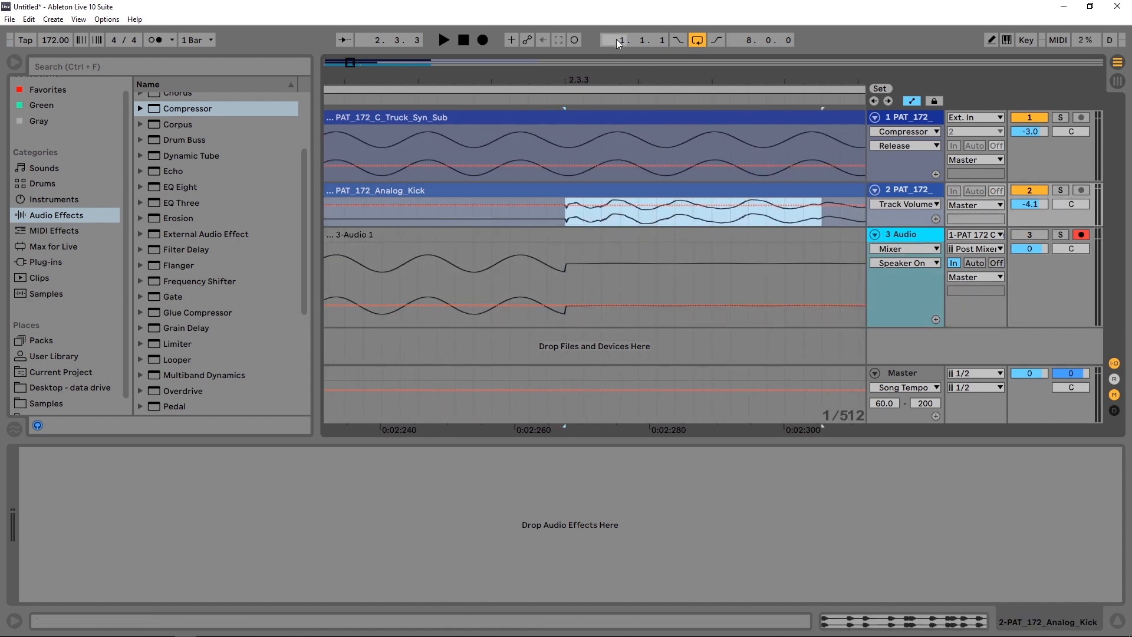
- Inspect the gradual release in the recorded waveform between 2.1.3 and 2.2.1 against the kick's silence
key(minus)
key(minus)
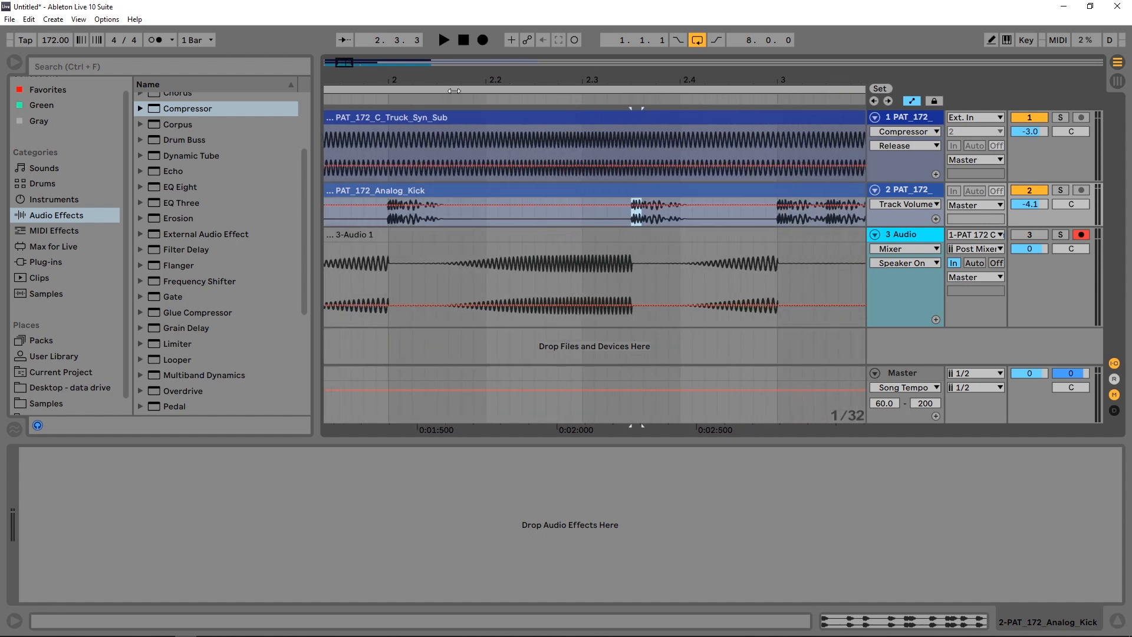
drag(429, 79, 534, 89)
drag(538, 270, 658, 268)
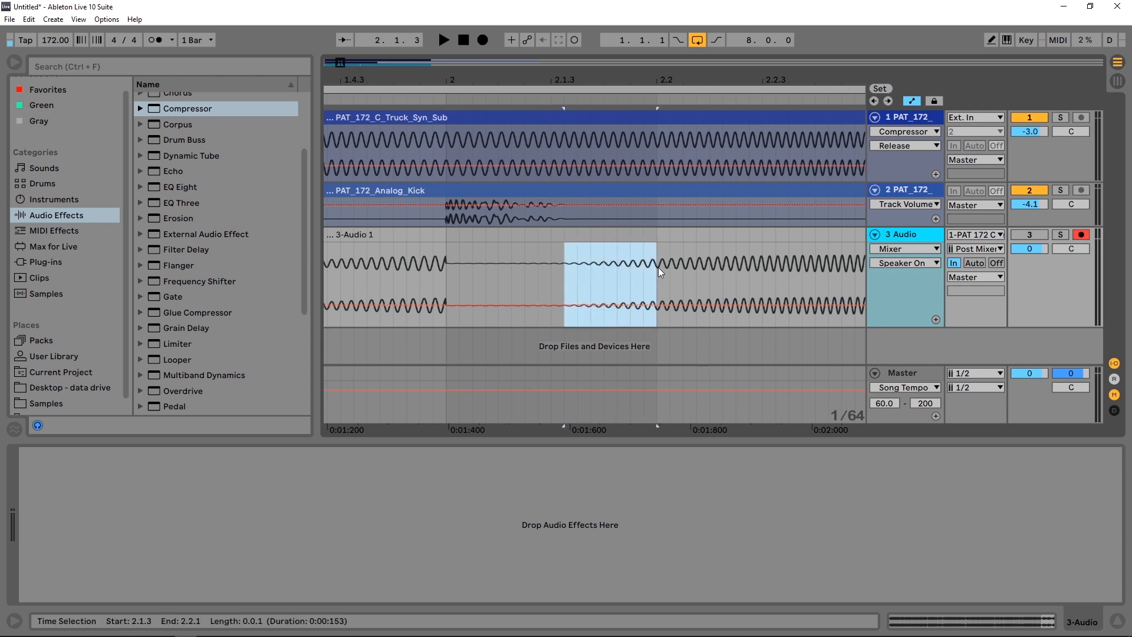
drag(564, 221, 658, 212)
click(913, 231)
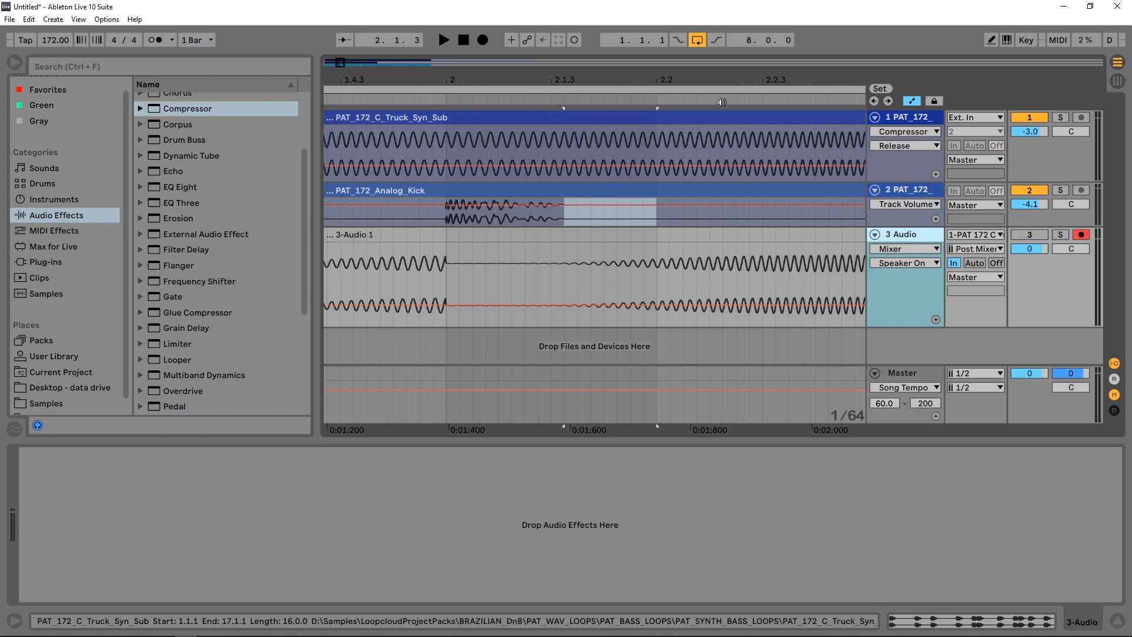
- Loop the first bar and record the sub over it with the Compressor's release set to 1.00 ms
drag(479, 76, 401, 75)
drag(717, 79, 506, 142)
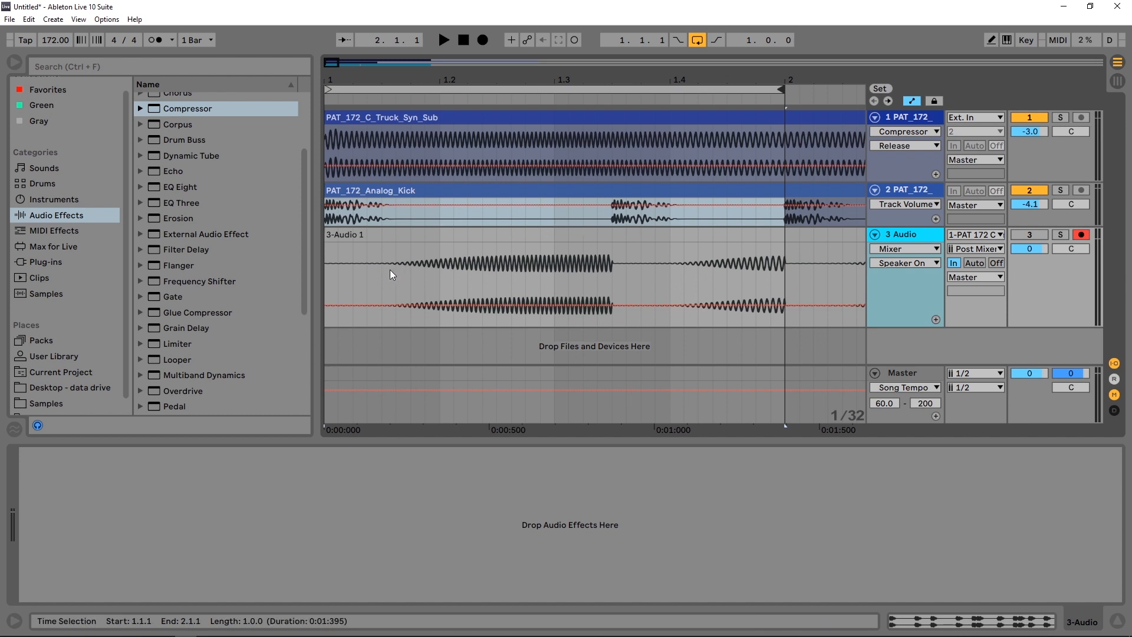
click(480, 40)
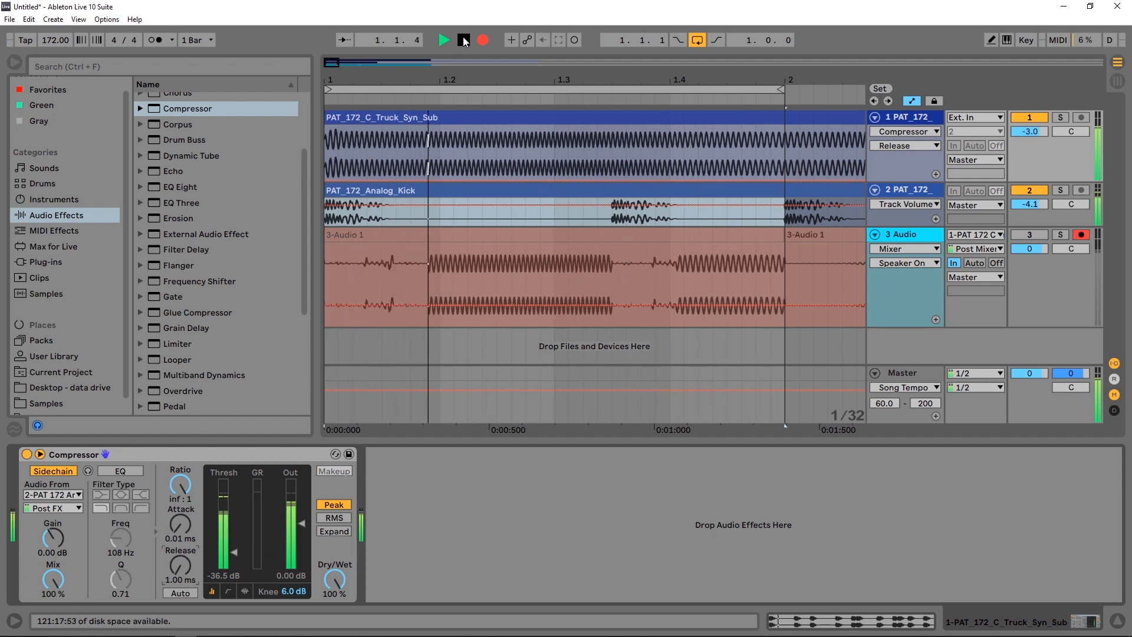
key(space)
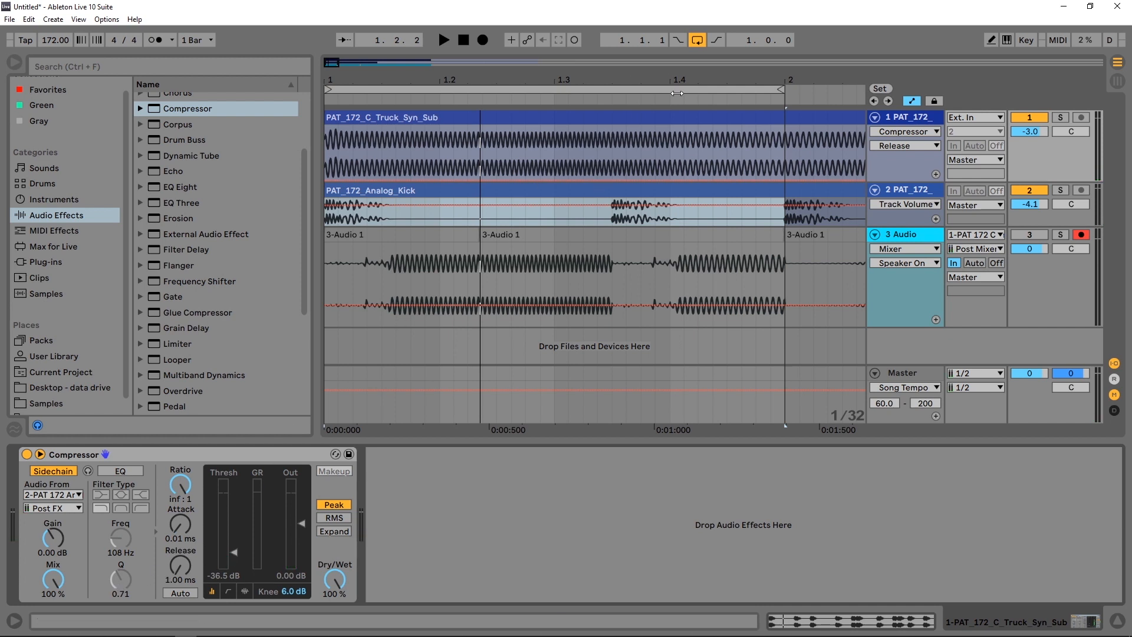
- Examine the irregular spikes in the recorded waveform around 1.3.4 and compare them with the kick's tail
drag(667, 82, 660, 244)
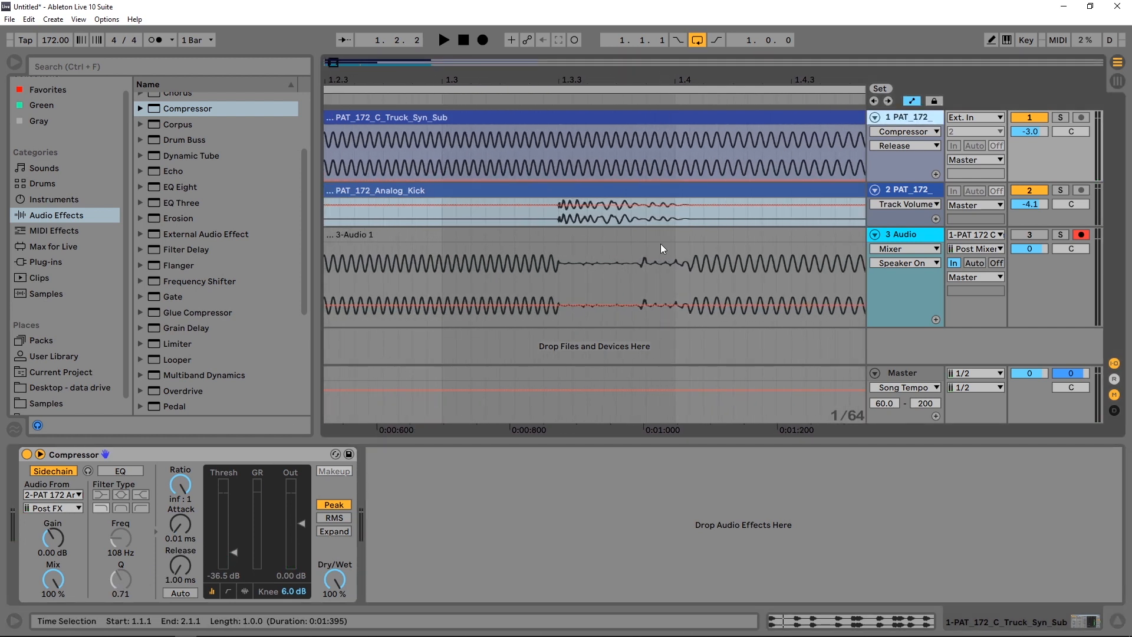
click(635, 270)
drag(648, 264, 648, 263)
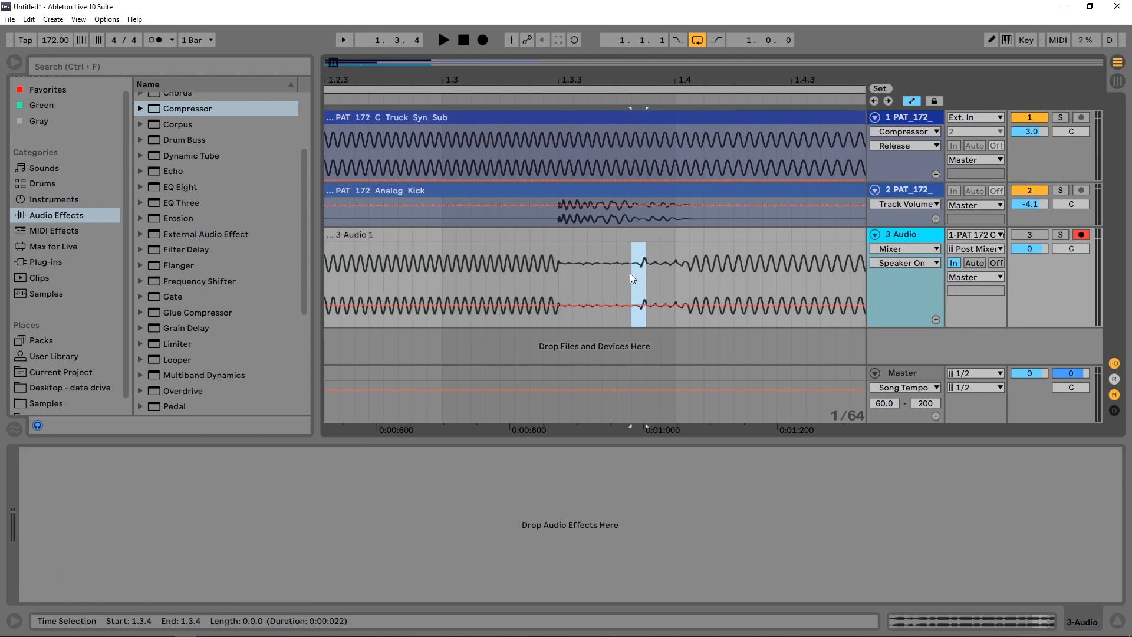
shift+click(656, 273)
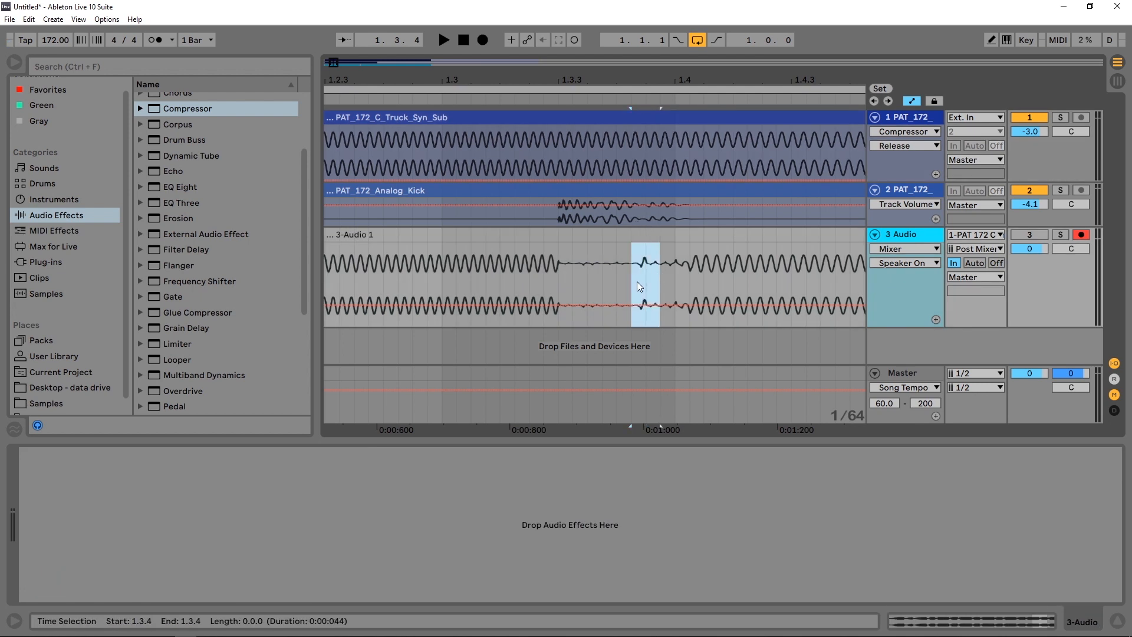
click(910, 234)
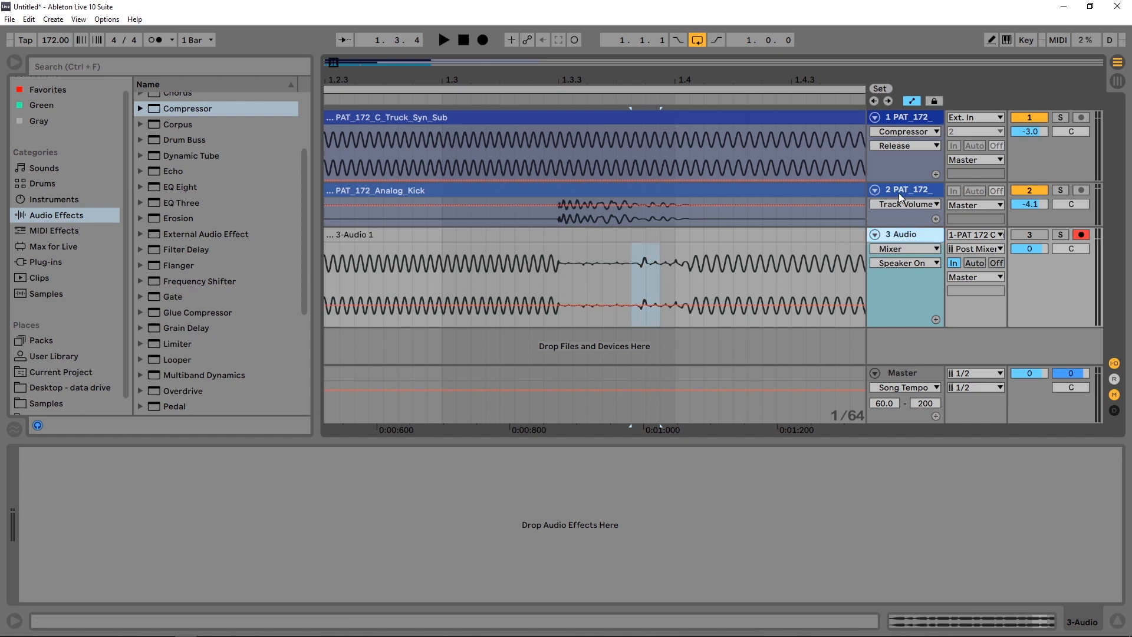
click(899, 192)
click(898, 235)
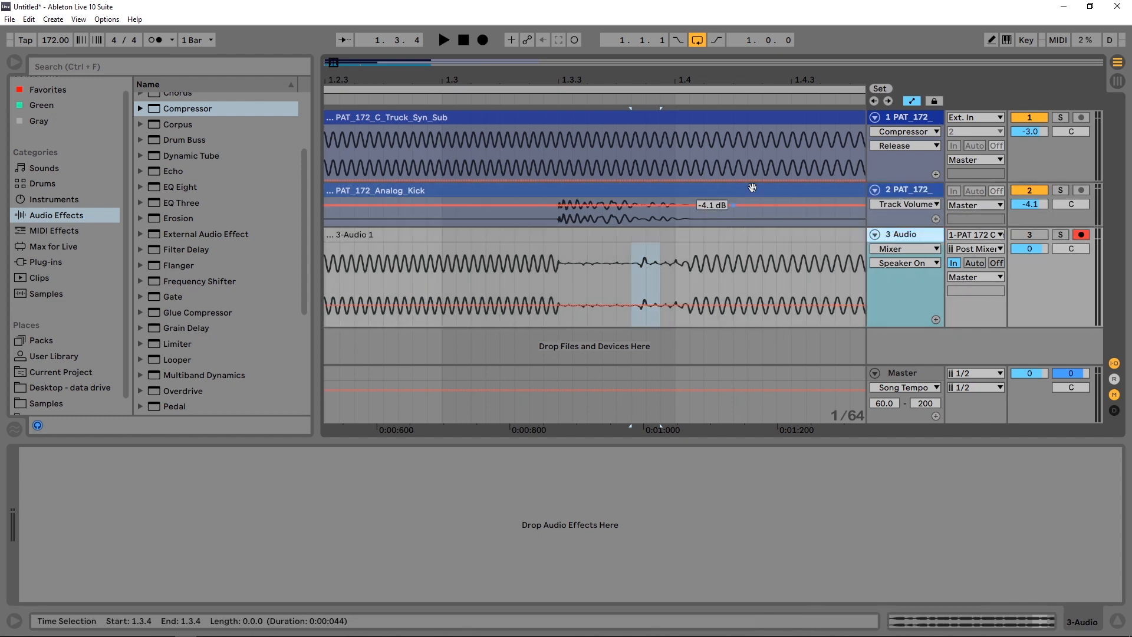
- Record the sub with the Compressor's threshold at -inf dB and compare it with the enlarged kick waveform around 1.3.4
click(484, 42)
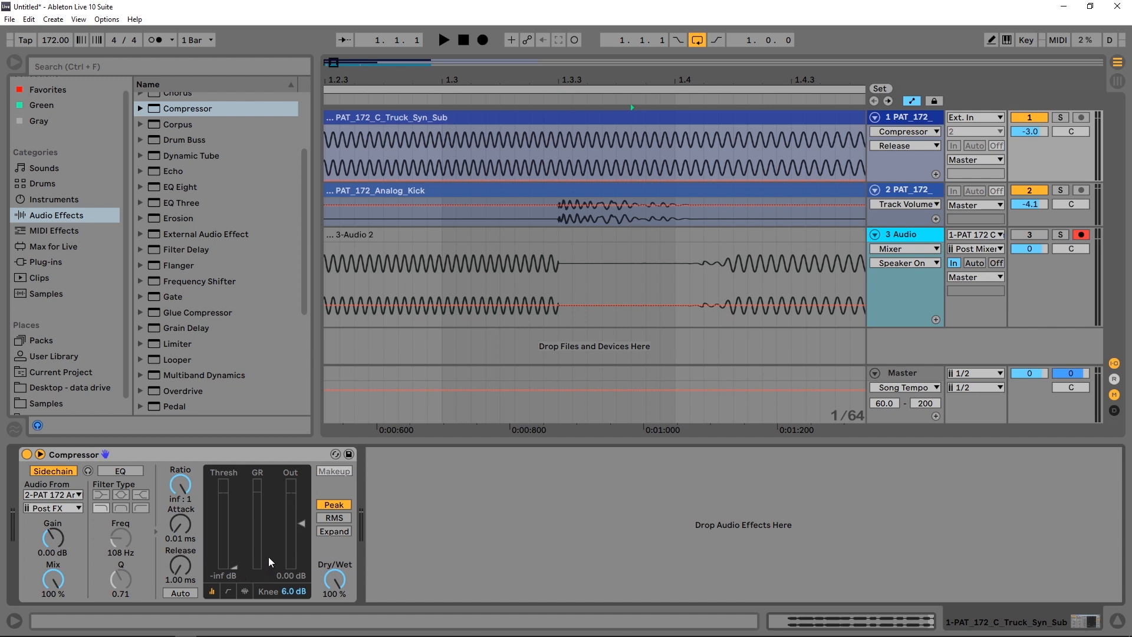
drag(900, 224, 666, 261)
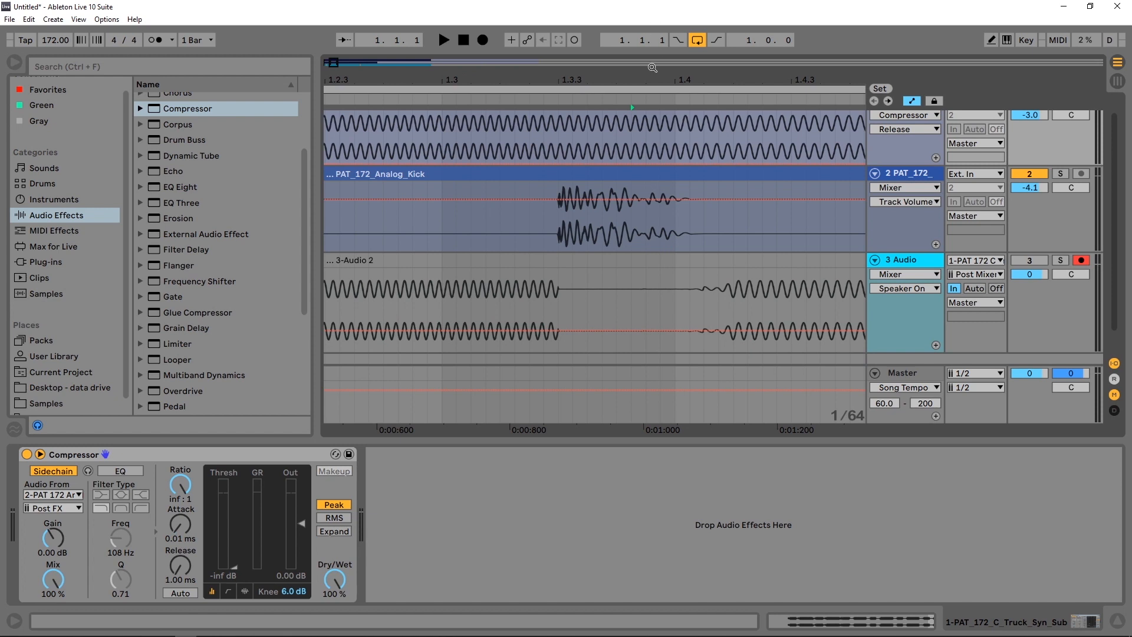
drag(638, 74, 637, 102)
drag(639, 227, 752, 218)
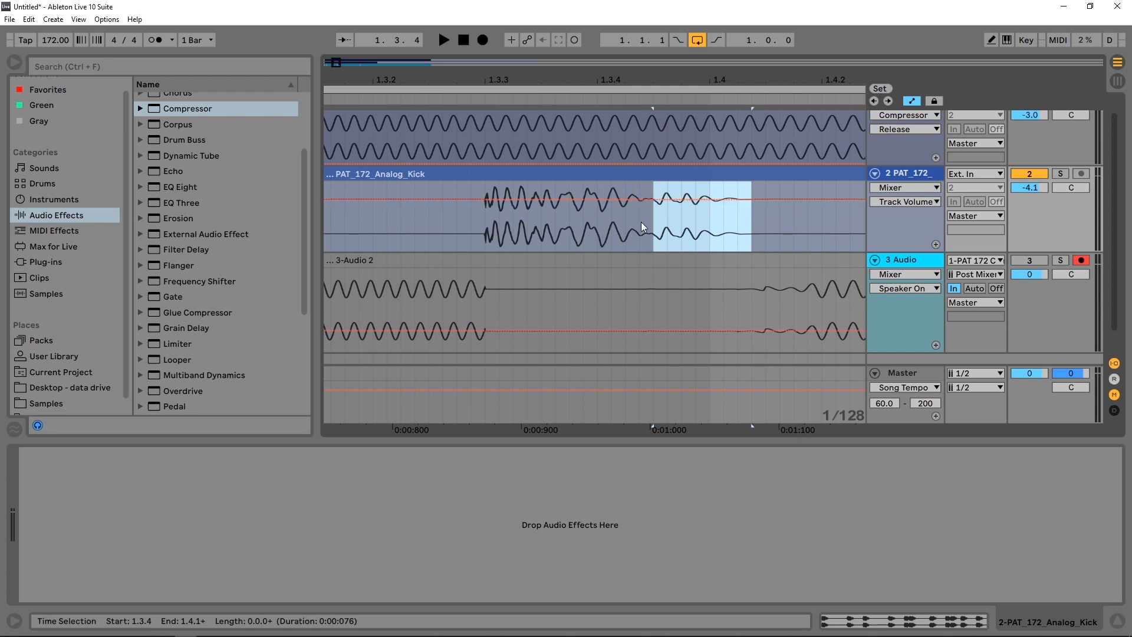
drag(644, 227, 655, 230)
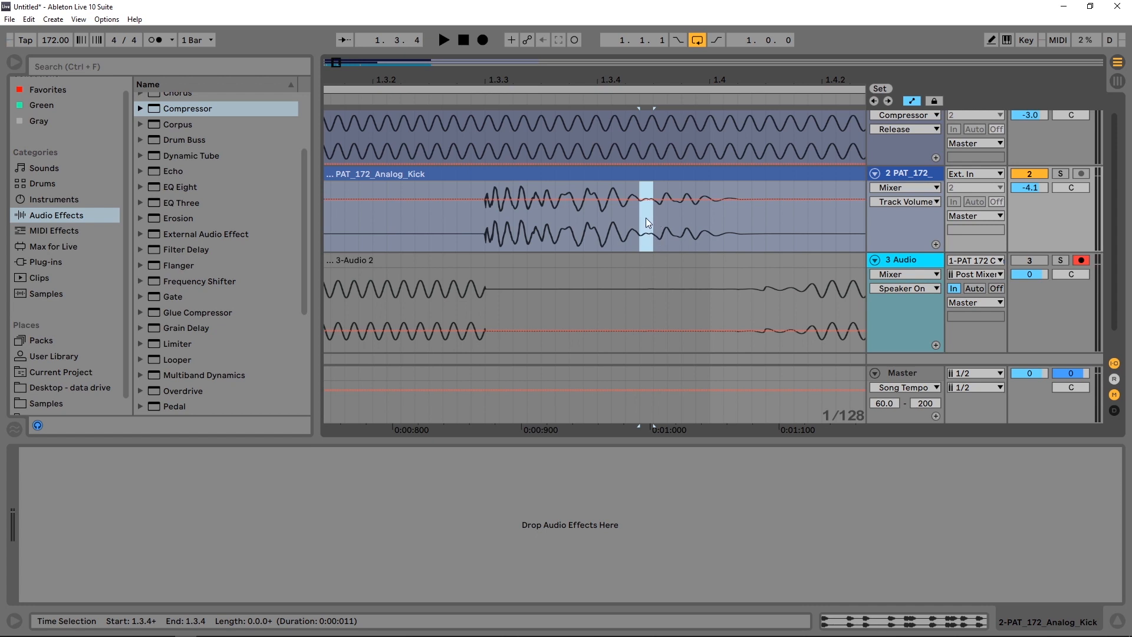
click(889, 261)
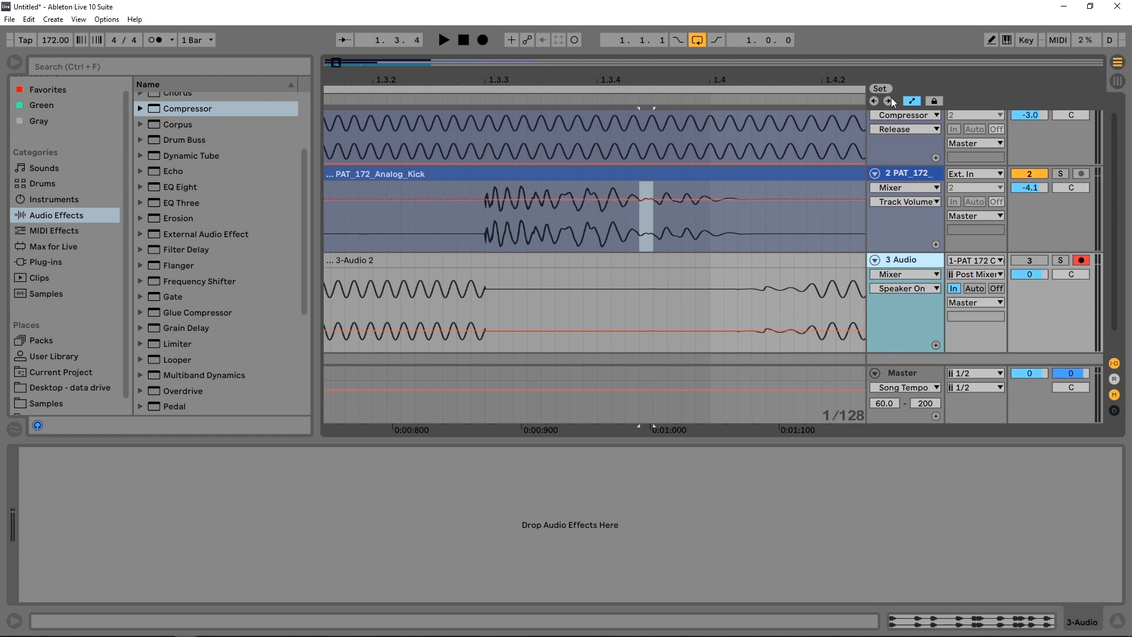
- Record the looped sub again, raise its Compressor's release to 15.5 ms, and stop recording
scroll(894, 102, up, 1)
click(898, 118)
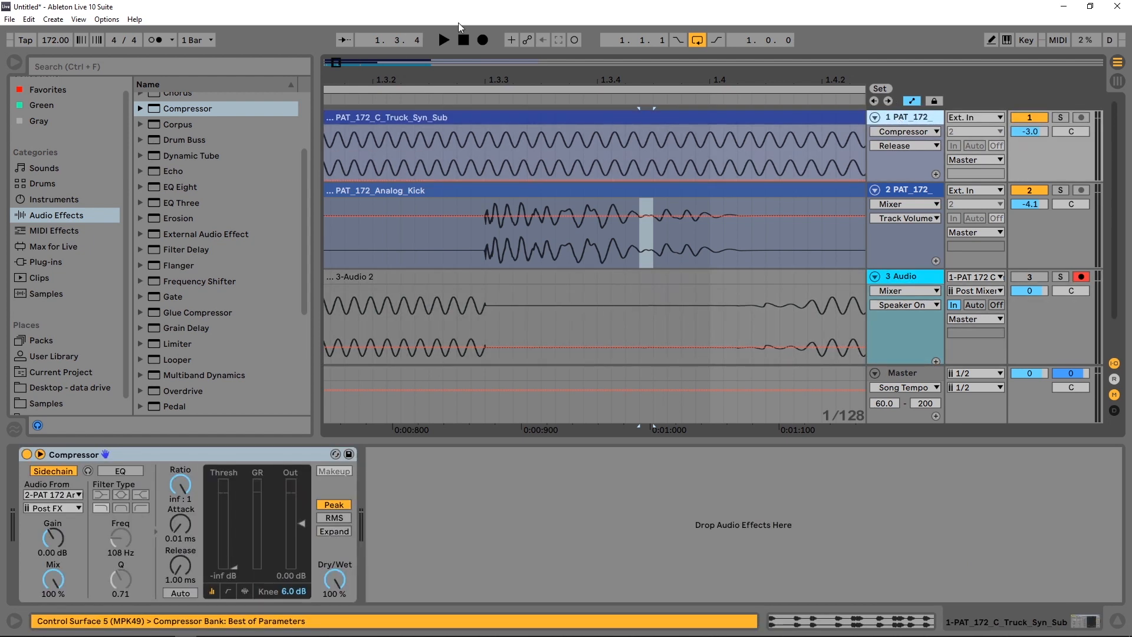
click(482, 40)
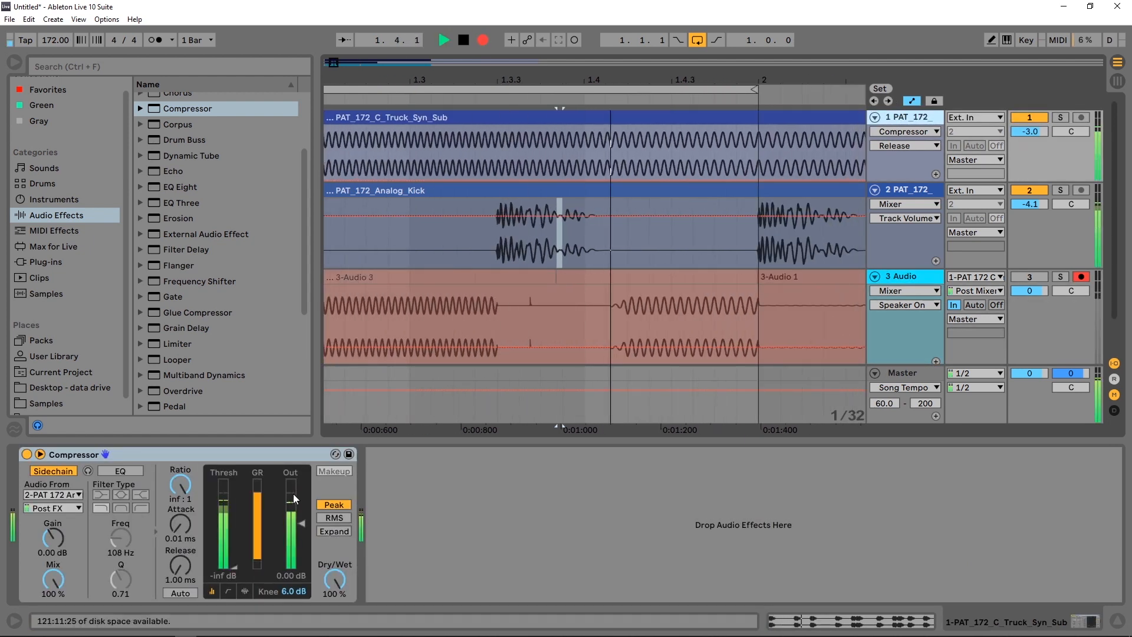
drag(181, 566, 180, 550)
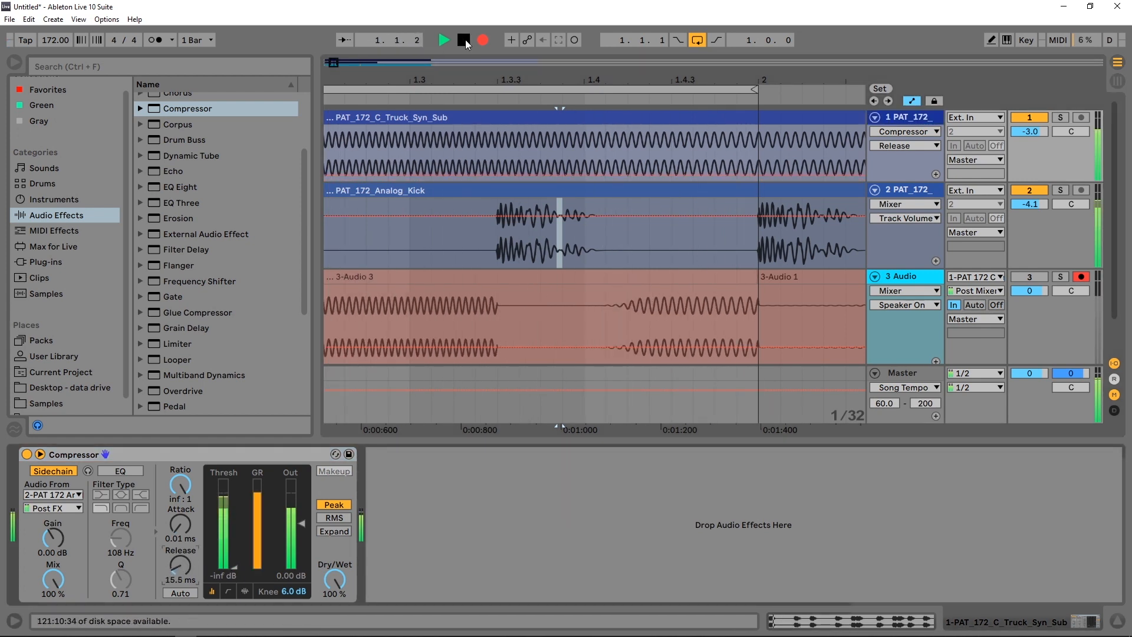
click(465, 40)
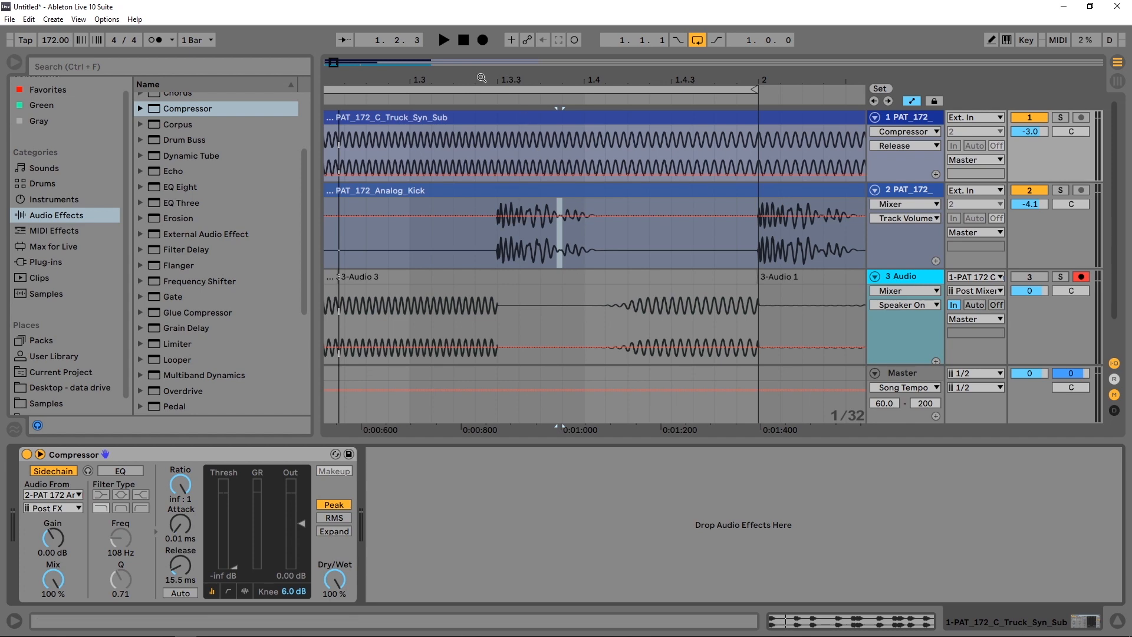
- Inspect the smoother fade-in of the recorded sub between 1.1.3 and 1.1.4 across the first bar
drag(482, 75, 596, 77)
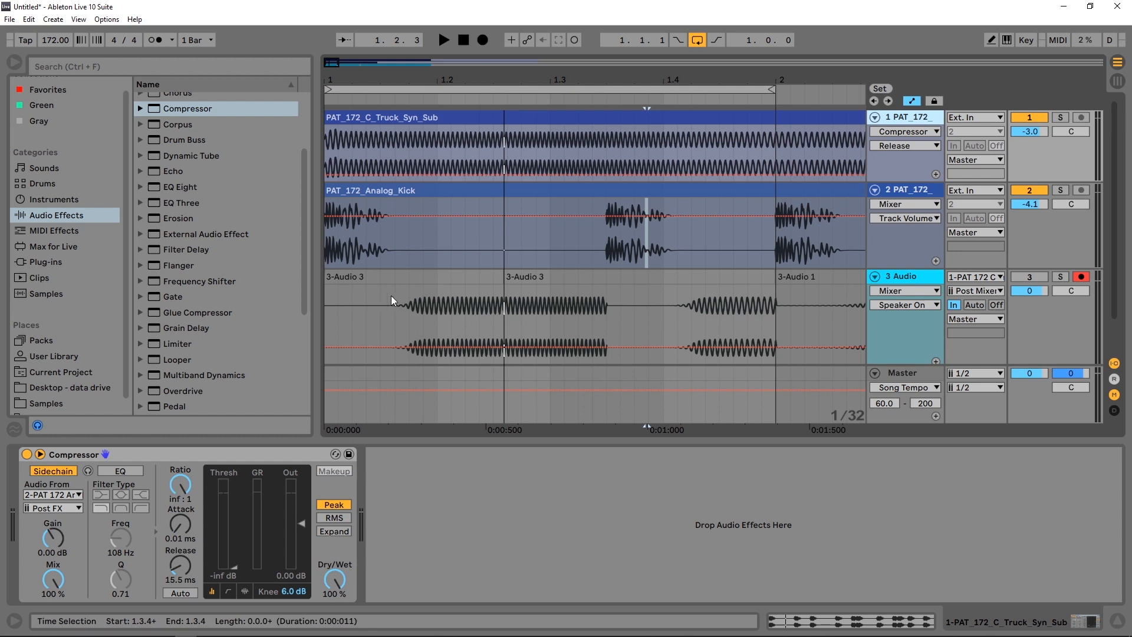
drag(325, 296, 405, 307)
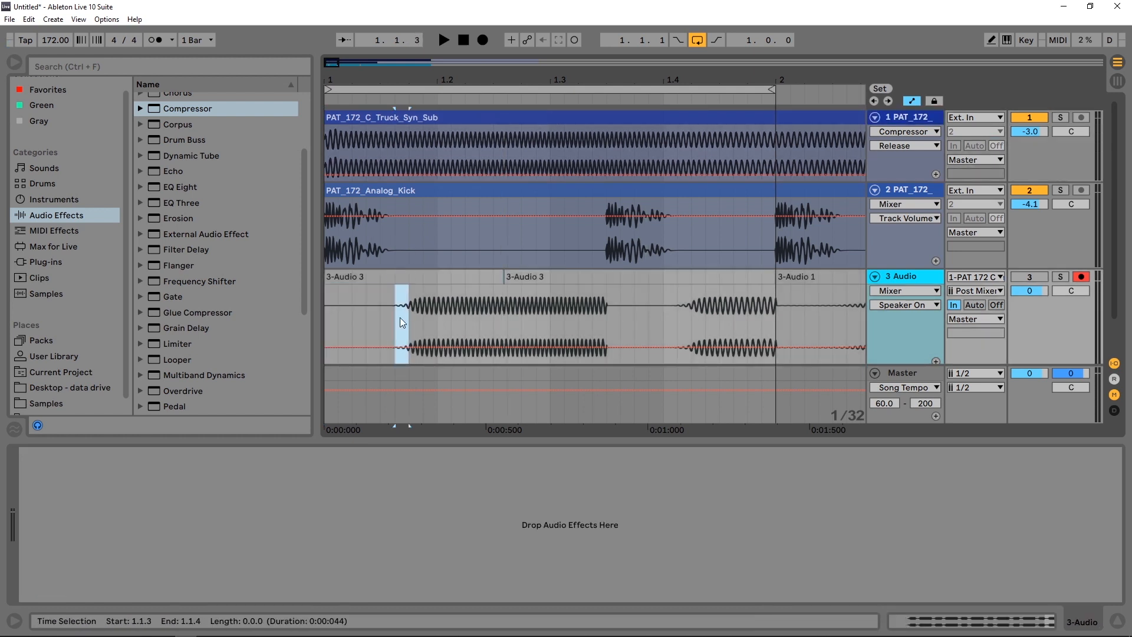
click(915, 283)
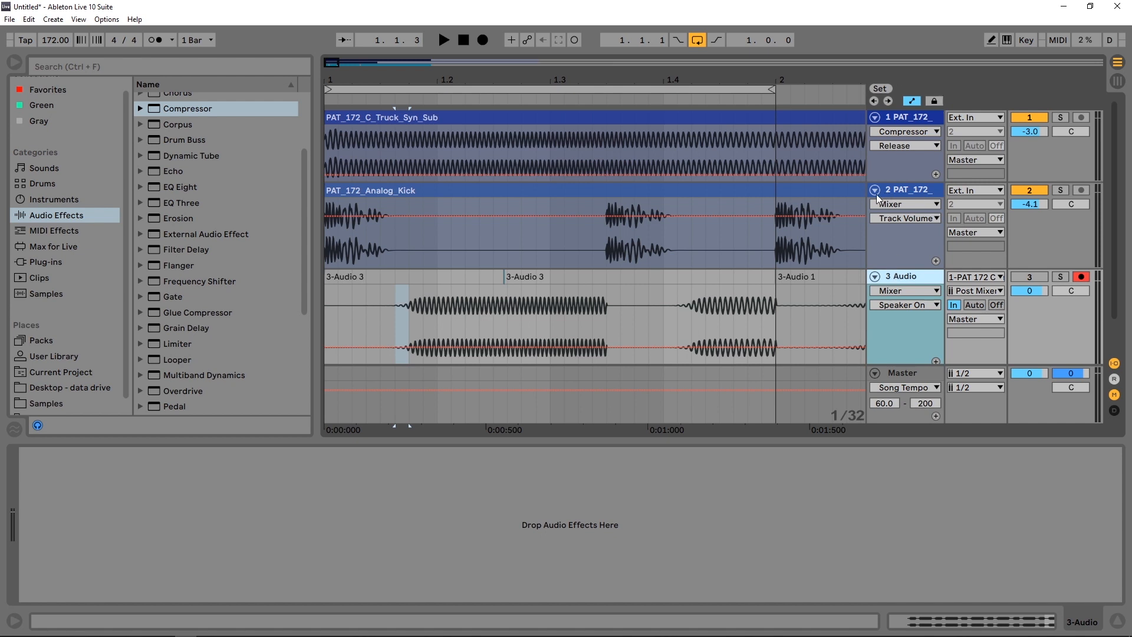
click(907, 191)
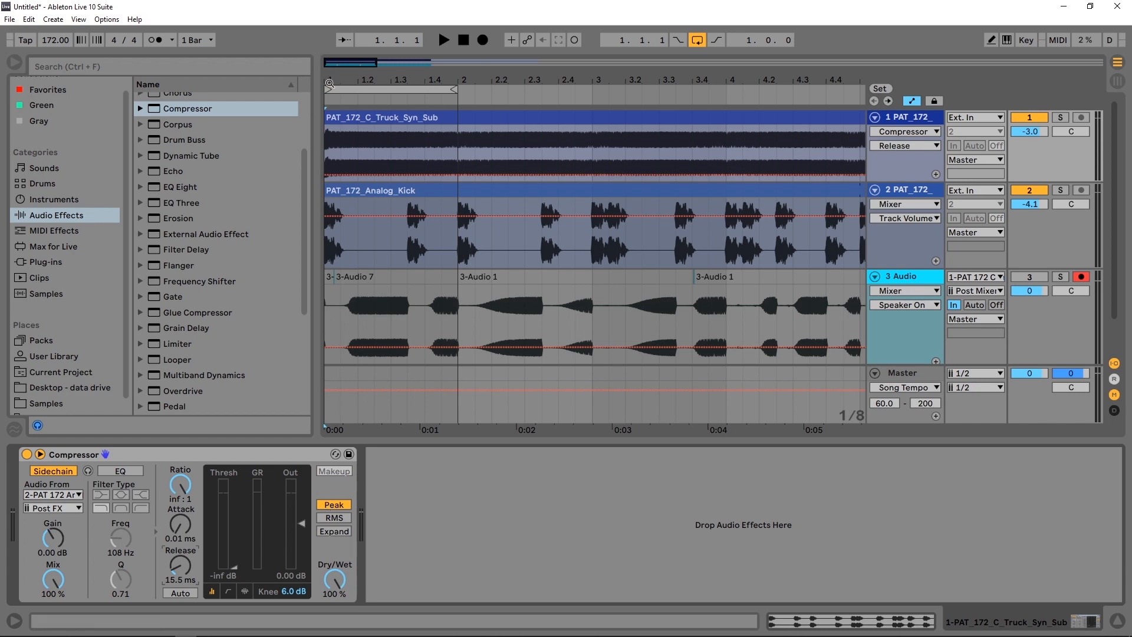
- Examine the first kick hit from 1.1.1 to 1.1.3 up close against the recorded sub
drag(330, 84, 331, 188)
click(326, 243)
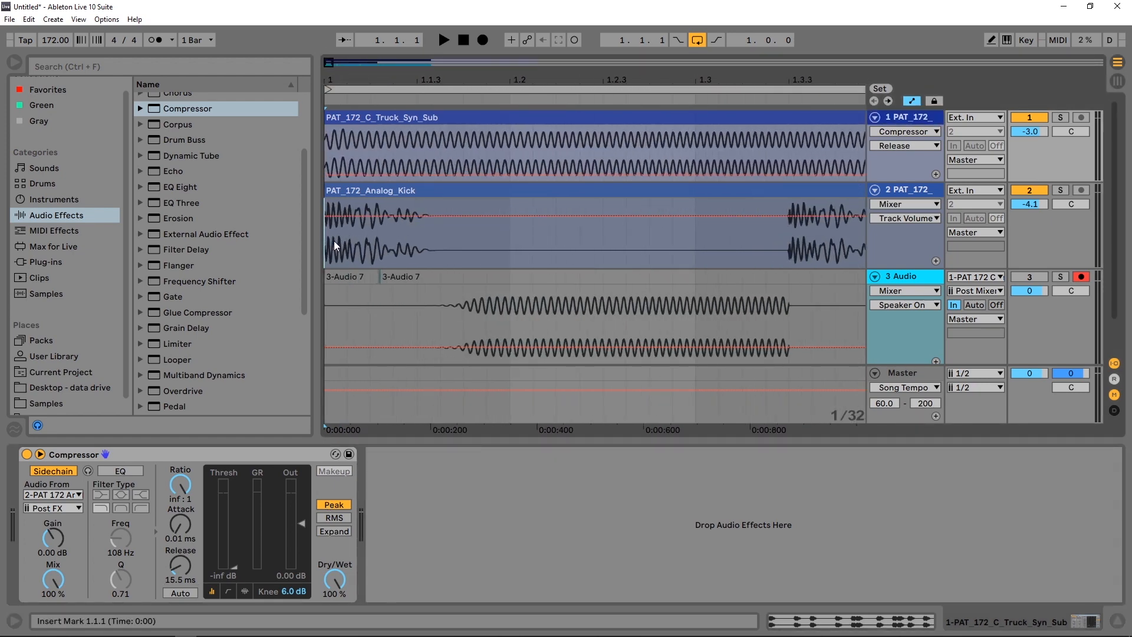
click(333, 245)
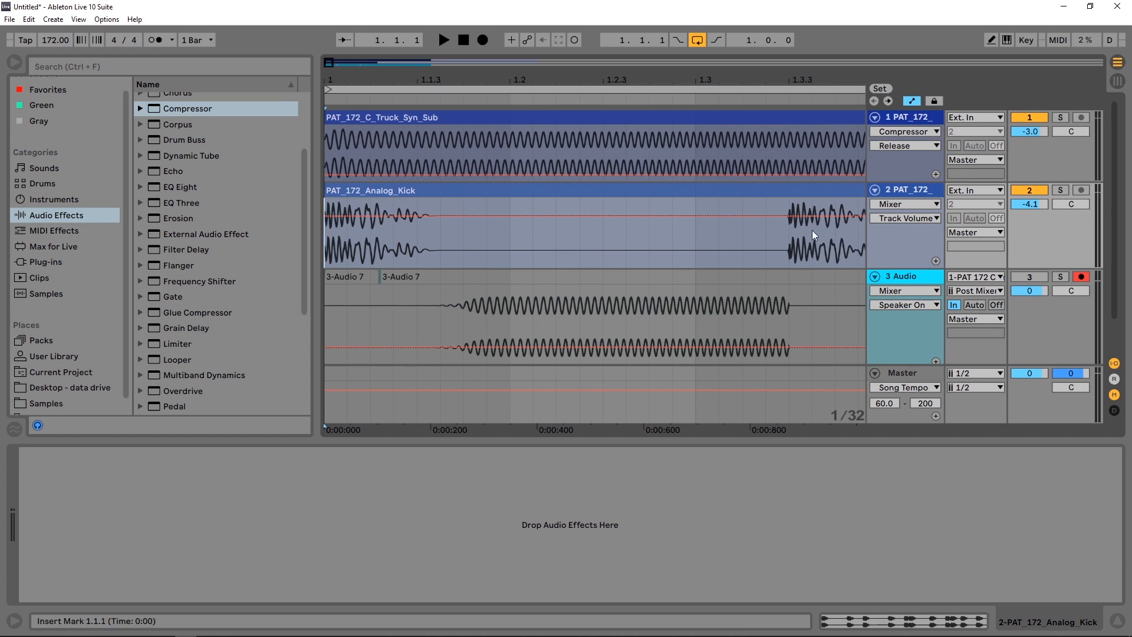
click(905, 116)
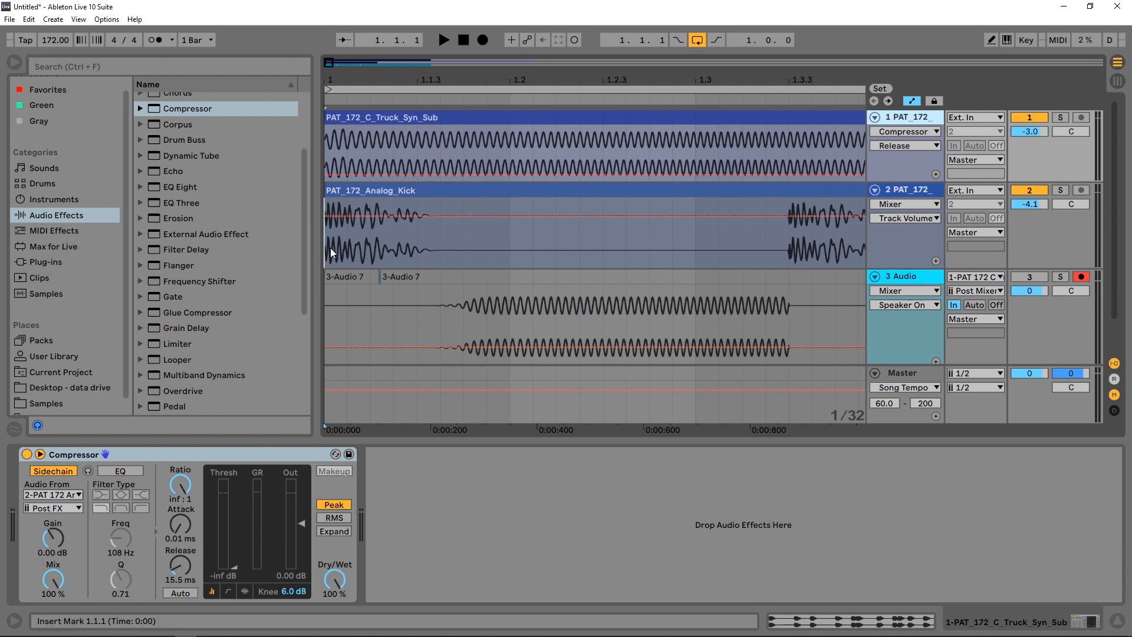
drag(334, 246, 415, 250)
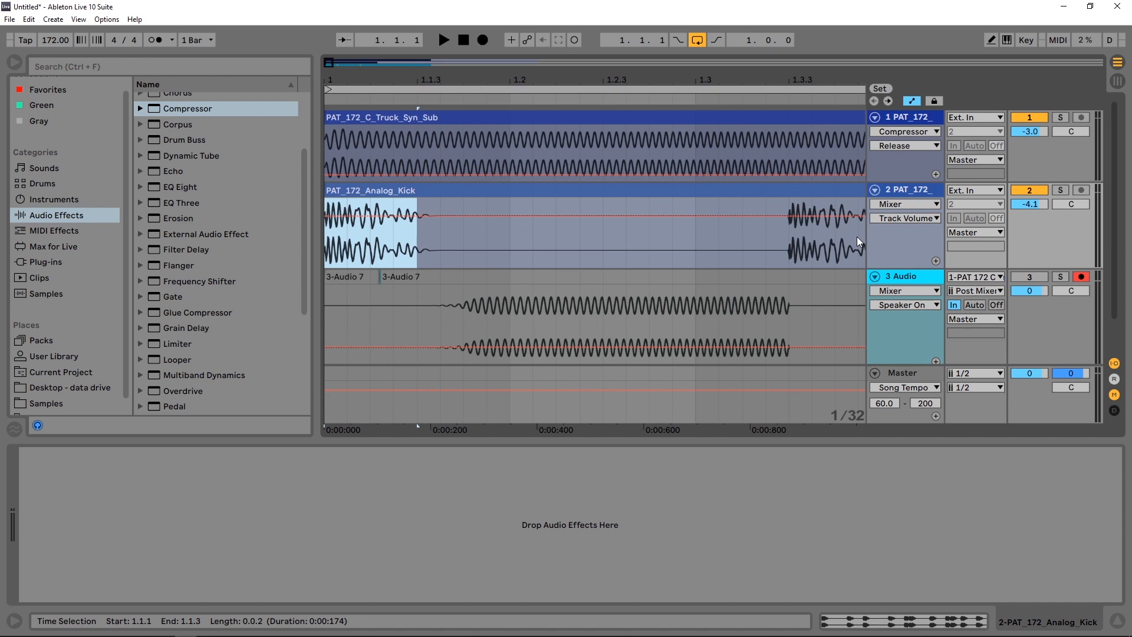
- Record the sub while comparing the Compressor's Peak and RMS modes, leave it on RMS, and stop
click(910, 118)
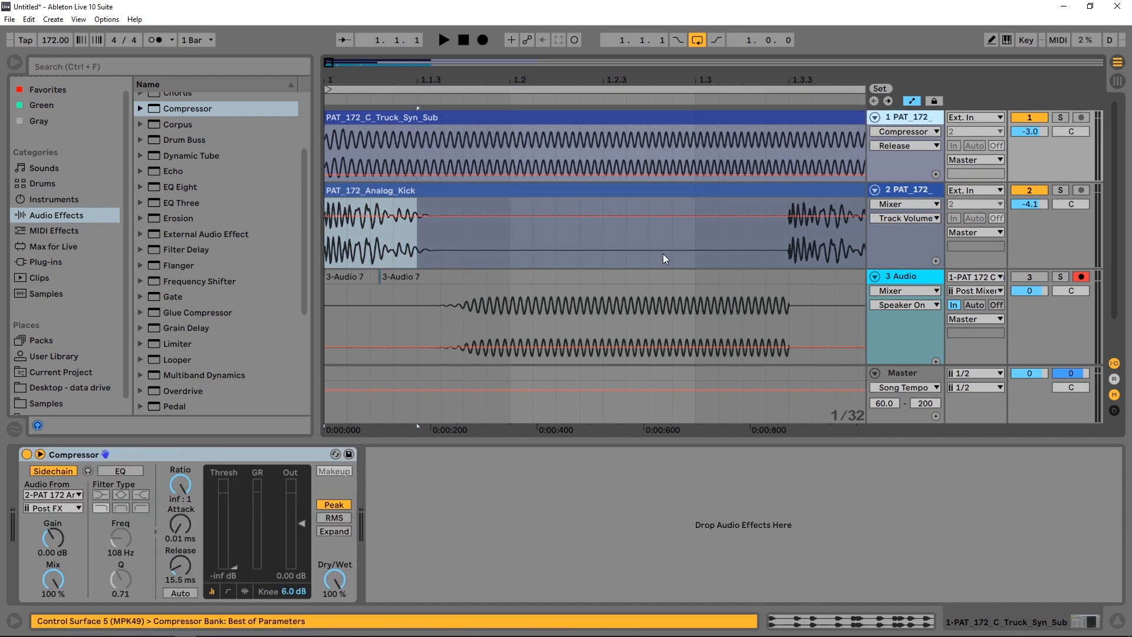
click(480, 43)
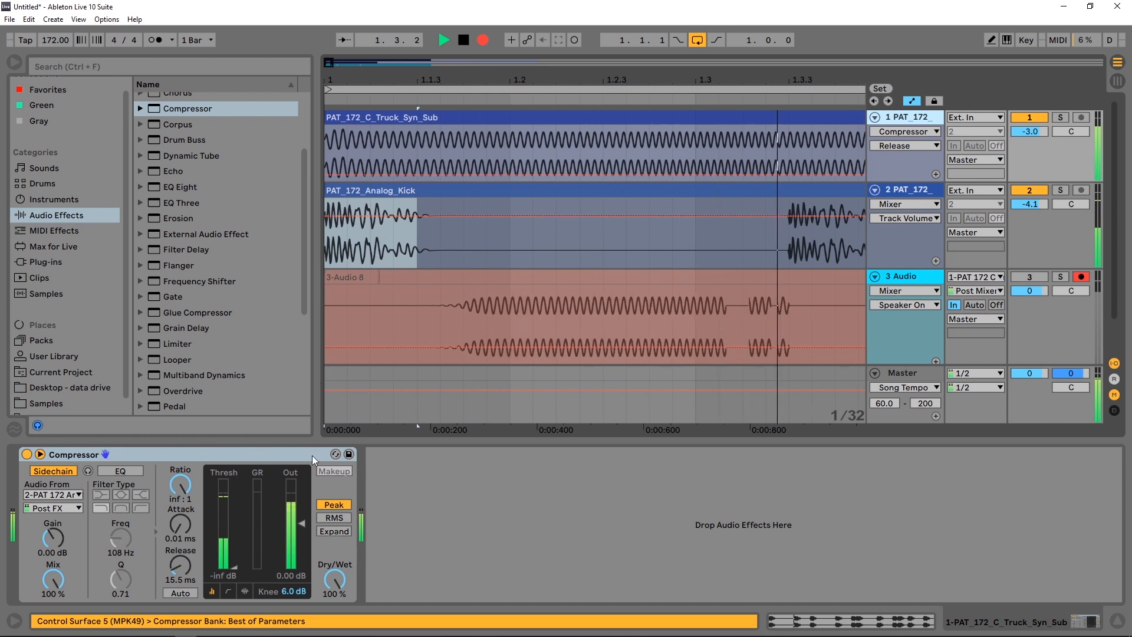
click(334, 517)
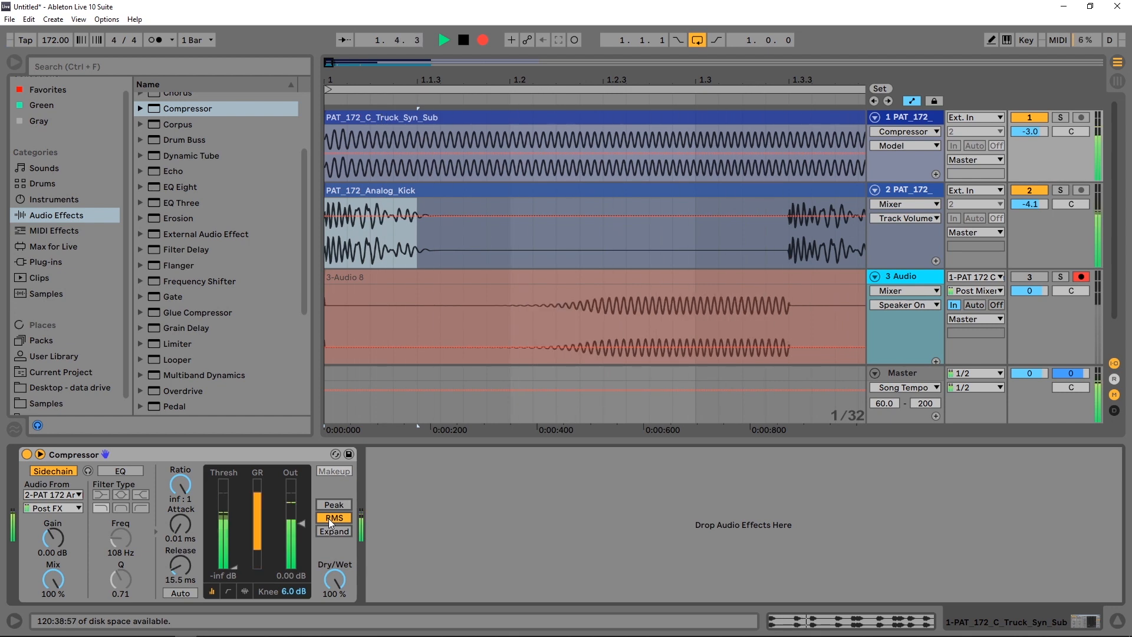
click(332, 505)
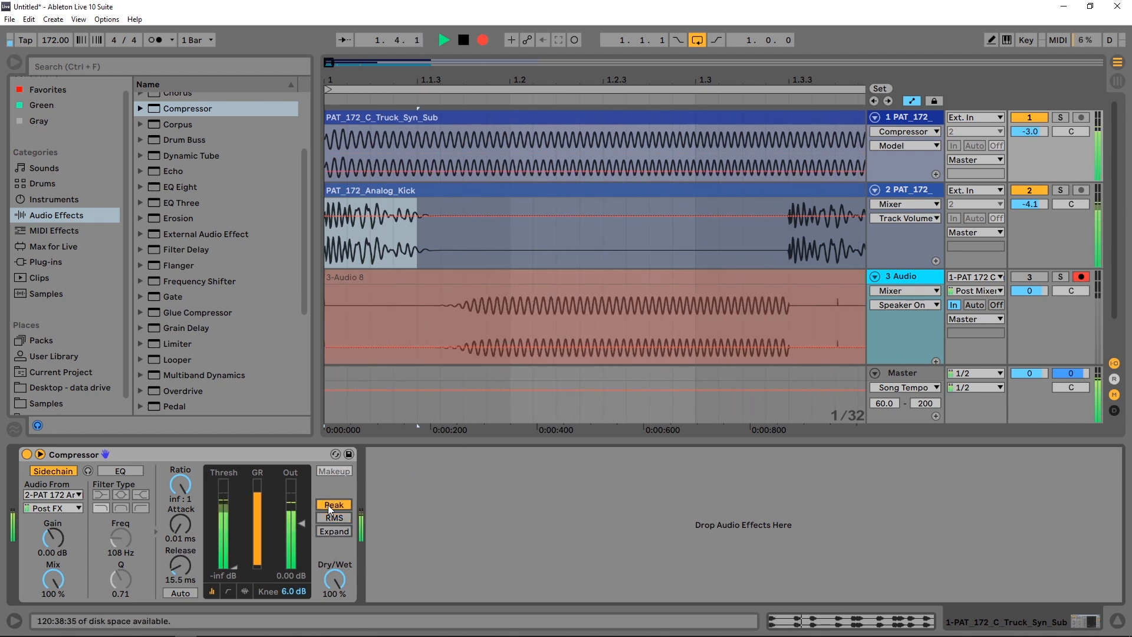
click(334, 519)
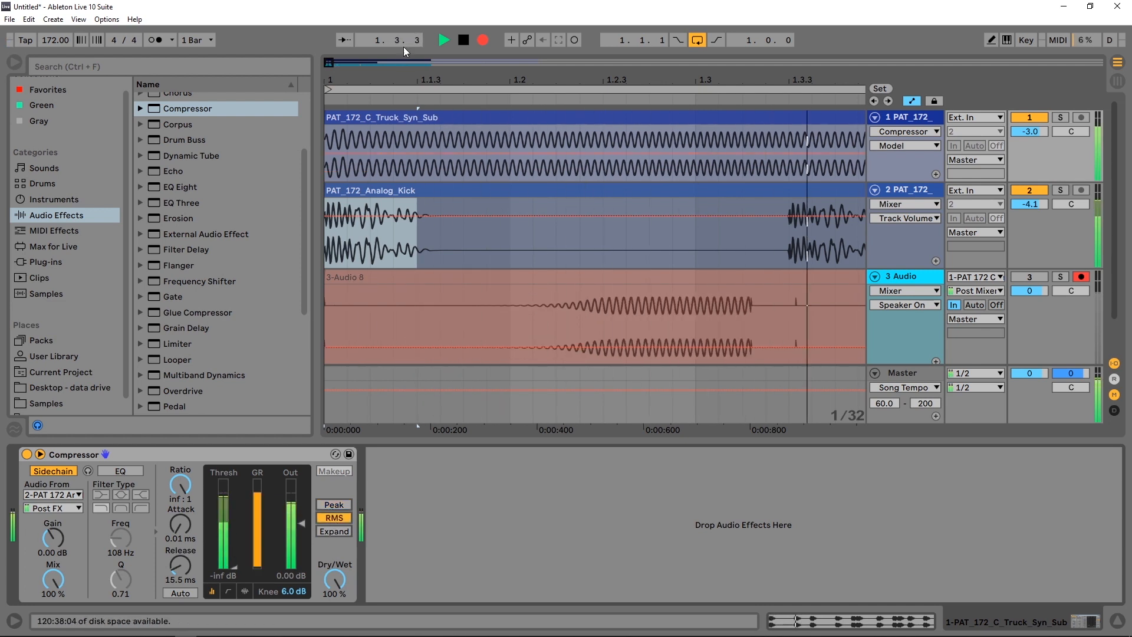
click(464, 42)
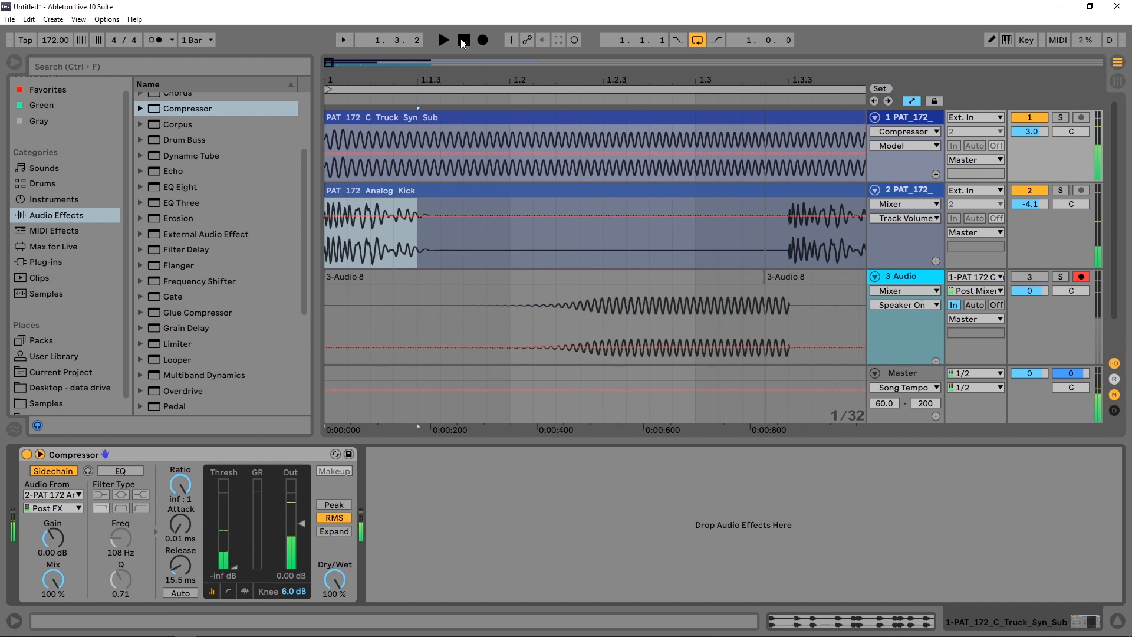